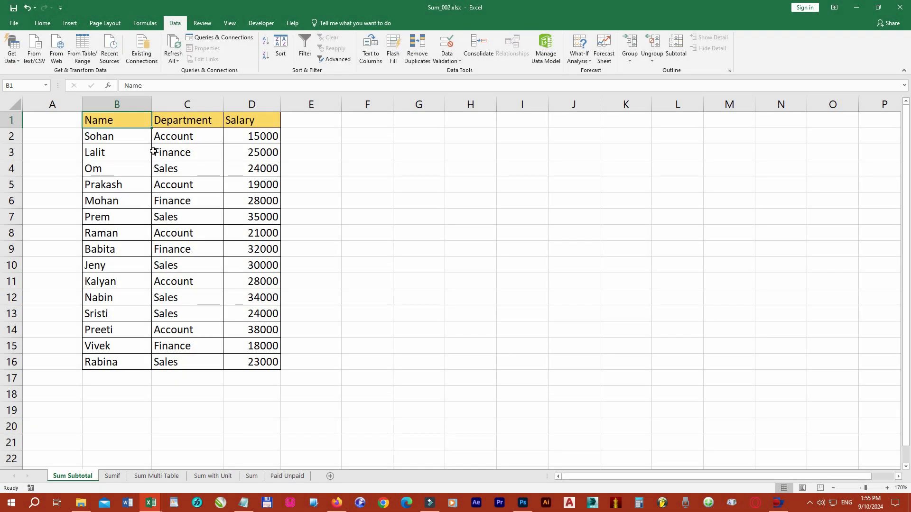
# Sort the salary table by Department, A to Z: Account, Finance, then Sales
pyautogui.click(127, 137)
pyautogui.click(188, 142)
pyautogui.click(244, 138)
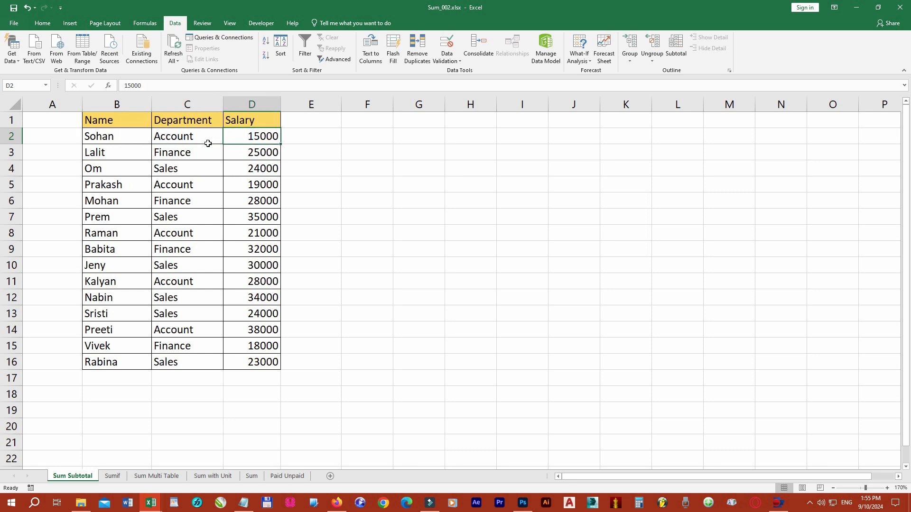
pyautogui.click(107, 137)
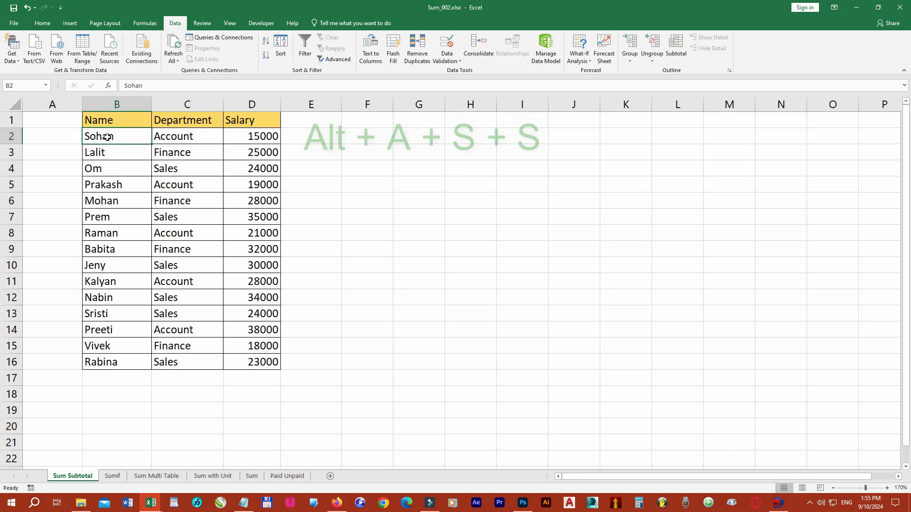
pyautogui.hotkey('alt', 'a')
pyautogui.press('s')
pyautogui.press('s')
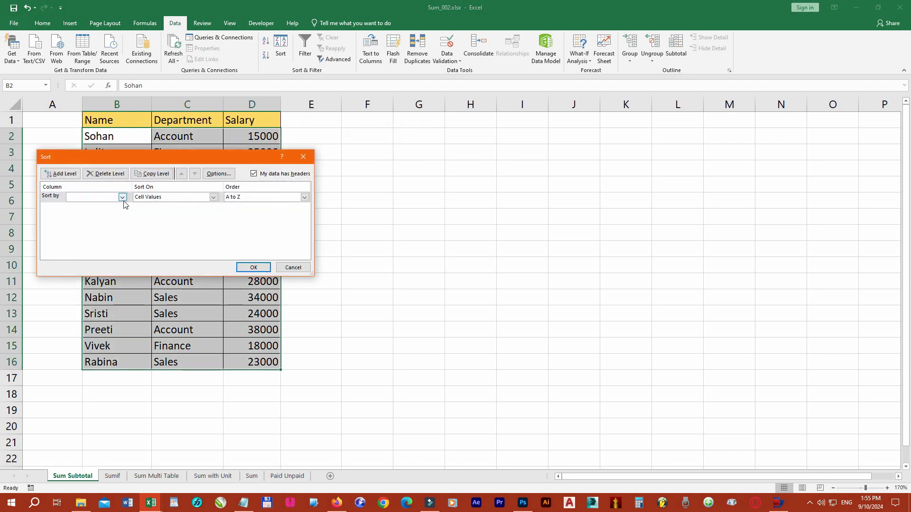
pyautogui.click(123, 197)
pyautogui.click(108, 212)
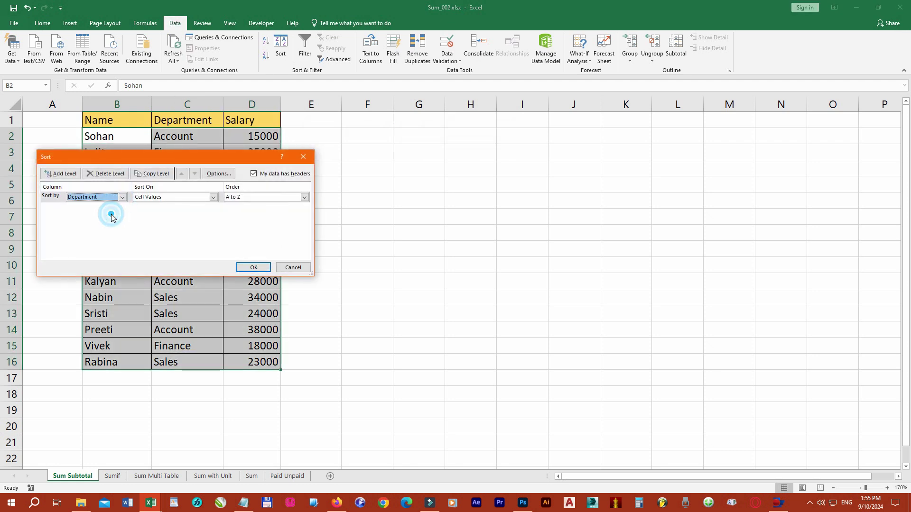
pyautogui.click(249, 267)
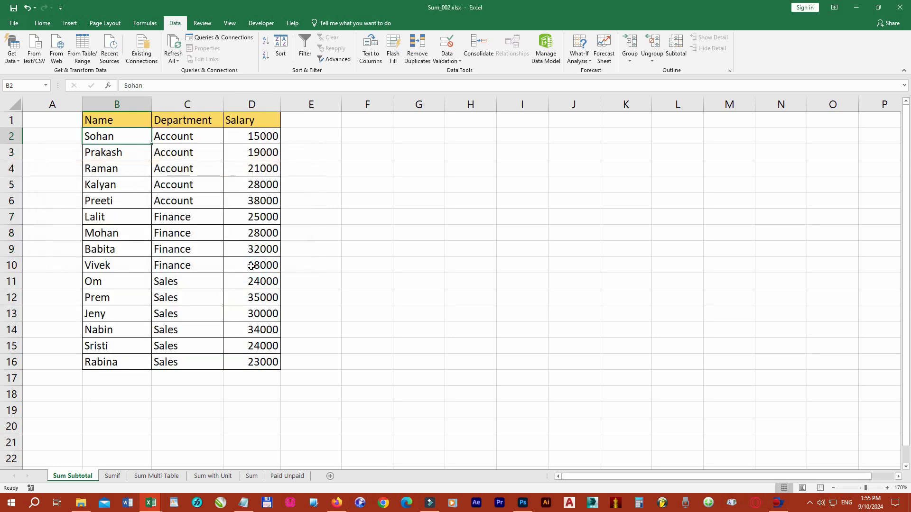
# Add Sum-of-Salary subtotals at each change in Department, ending with a 394000 Grand Total
pyautogui.click(126, 137)
pyautogui.click(161, 135)
pyautogui.click(240, 136)
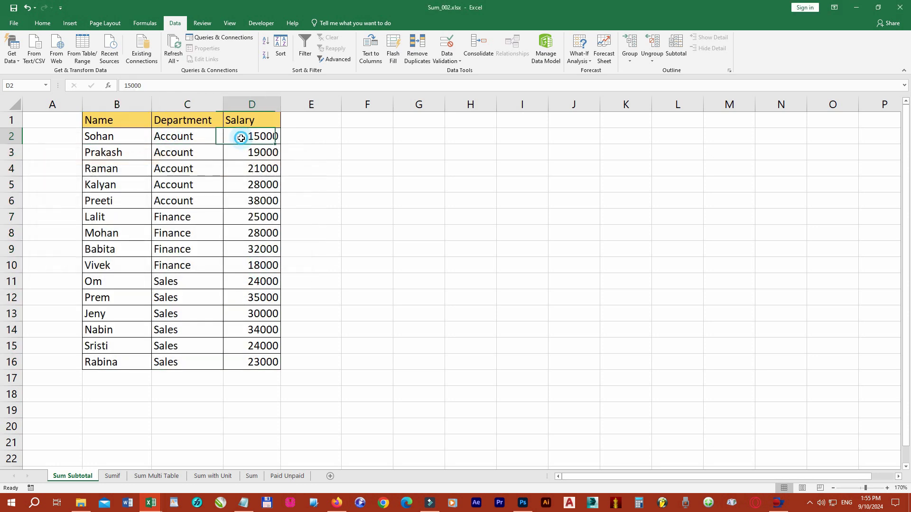
pyautogui.click(127, 135)
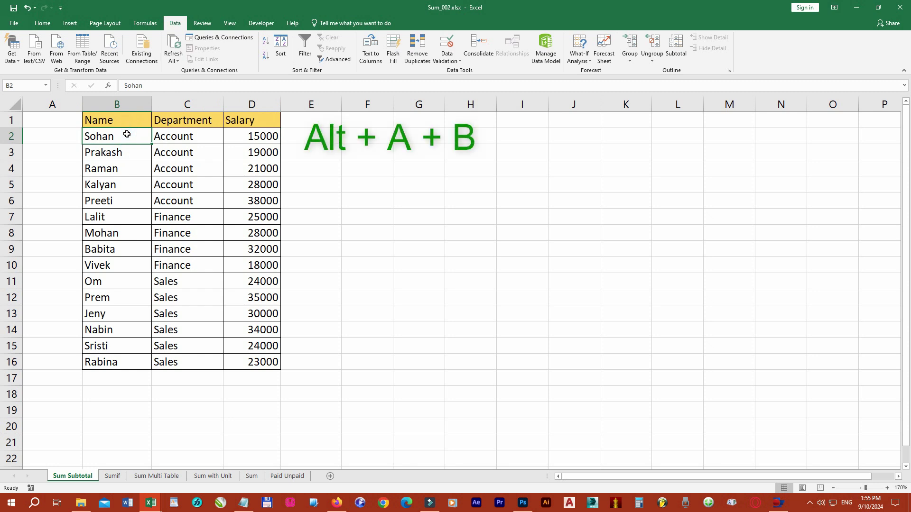
pyautogui.press('alt')
pyautogui.press('a')
pyautogui.press('b')
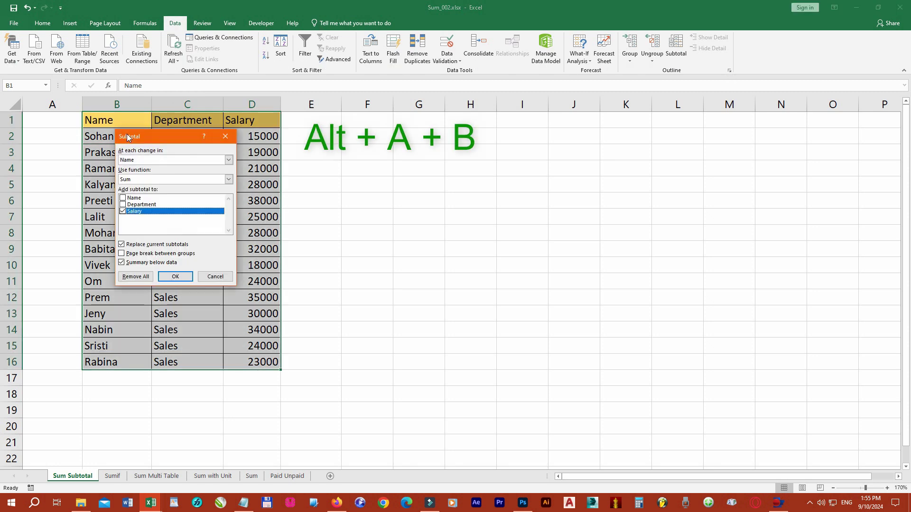
pyautogui.click(143, 161)
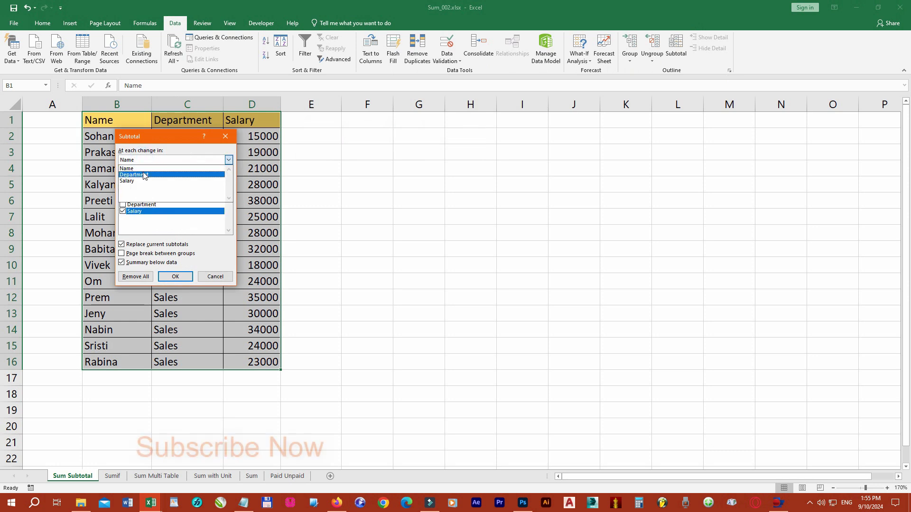
pyautogui.click(144, 175)
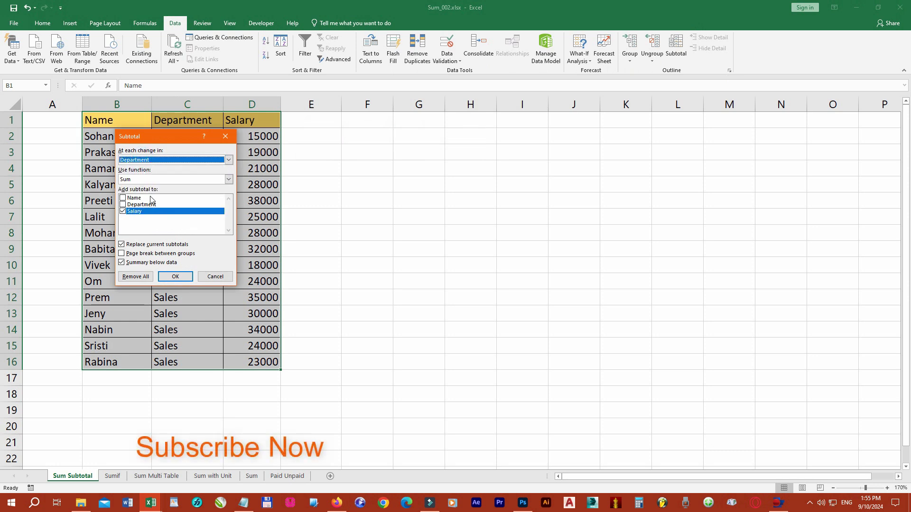
pyautogui.click(175, 277)
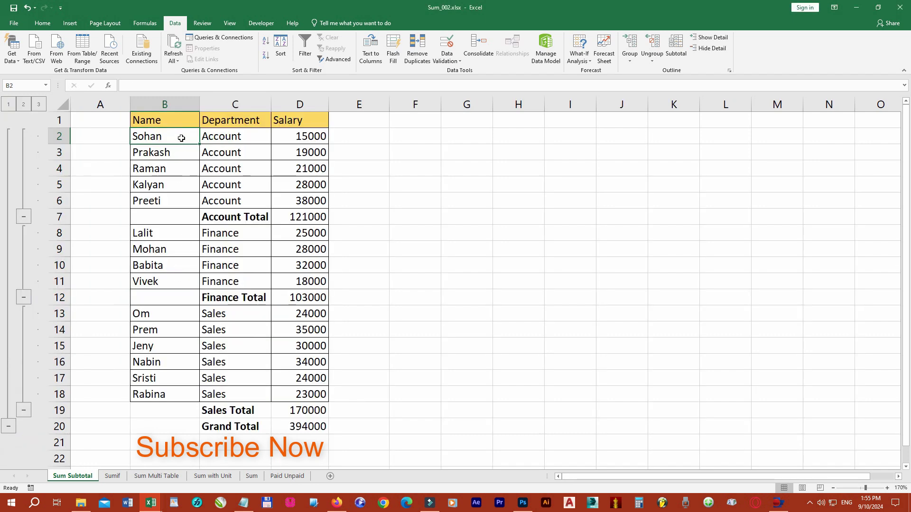
# Inspect the Finance records and the SUBTOTAL formula behind the Finance Total
pyautogui.click(225, 135)
pyautogui.click(289, 135)
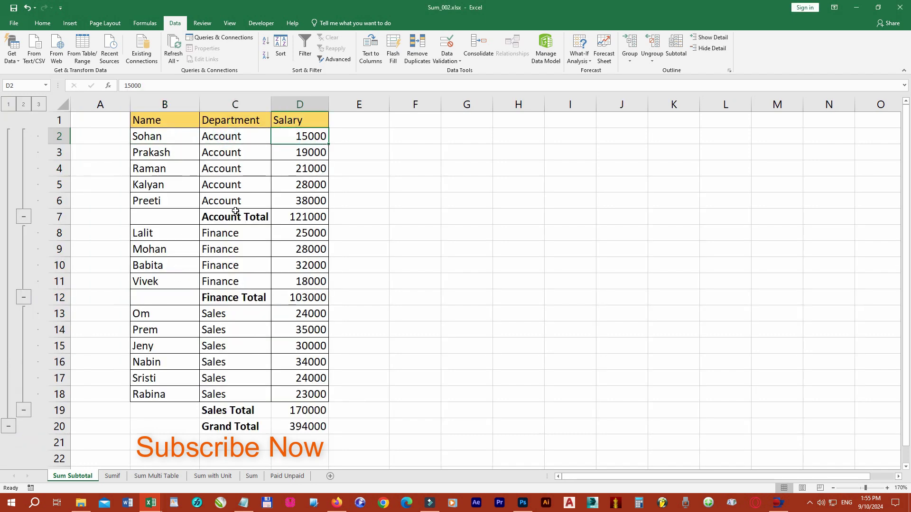
pyautogui.click(211, 216)
pyautogui.click(298, 214)
pyautogui.click(183, 232)
pyautogui.click(215, 232)
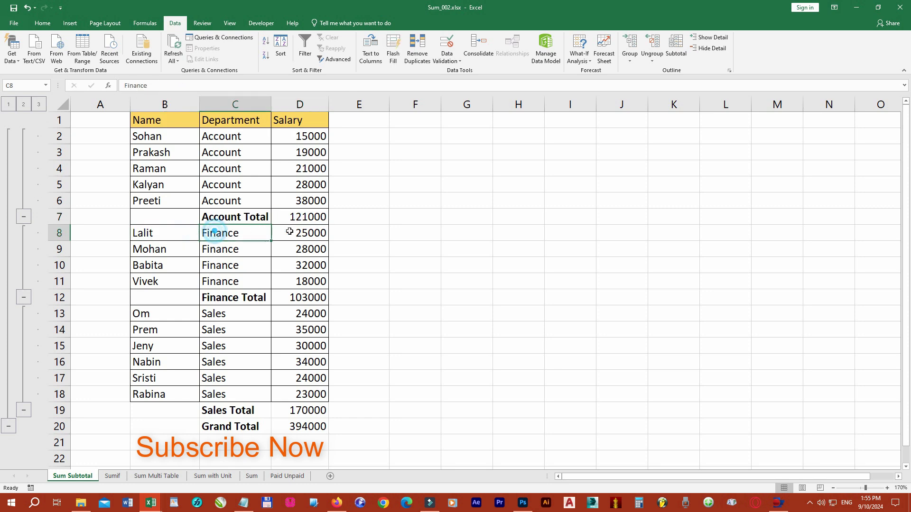
pyautogui.click(290, 231)
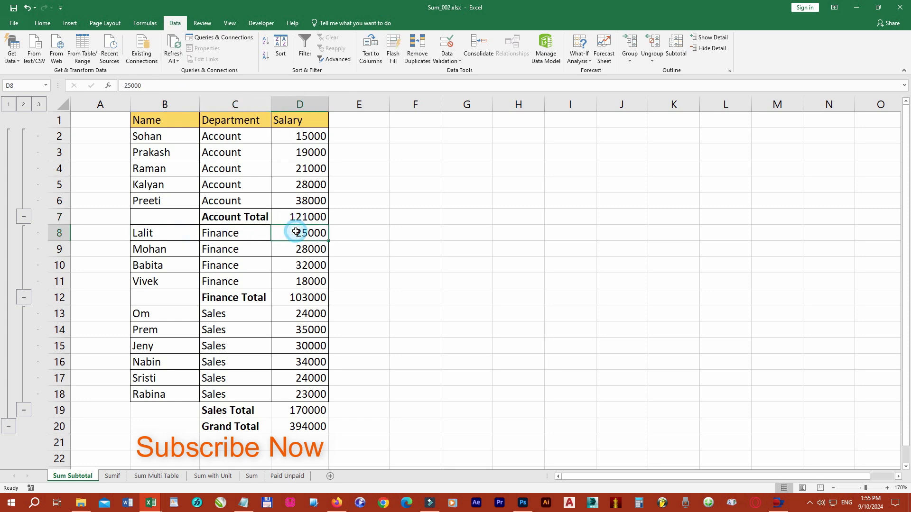
pyautogui.click(178, 284)
pyautogui.click(235, 285)
pyautogui.click(302, 283)
pyautogui.click(266, 297)
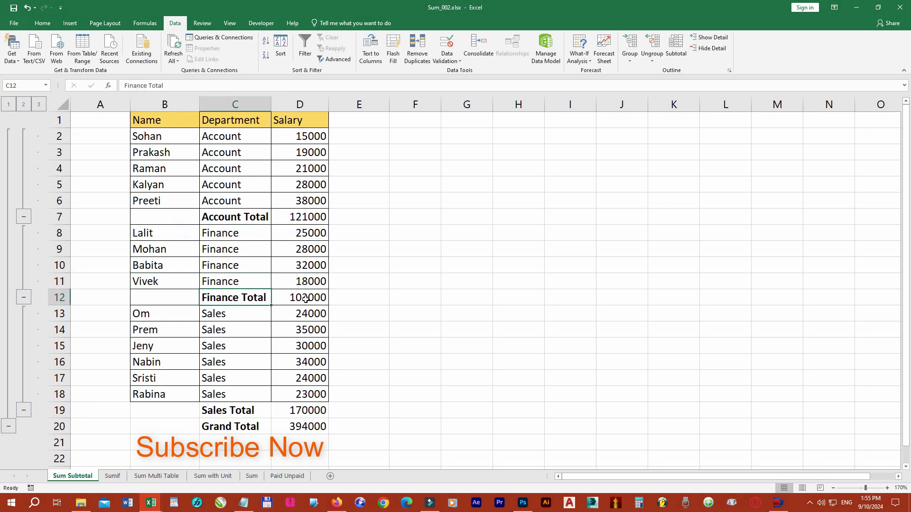
pyautogui.click(306, 299)
# Check the Sales Total's SUBTOTAL formula, then look over the Sumif sheet's table
pyautogui.click(182, 364)
pyautogui.click(234, 361)
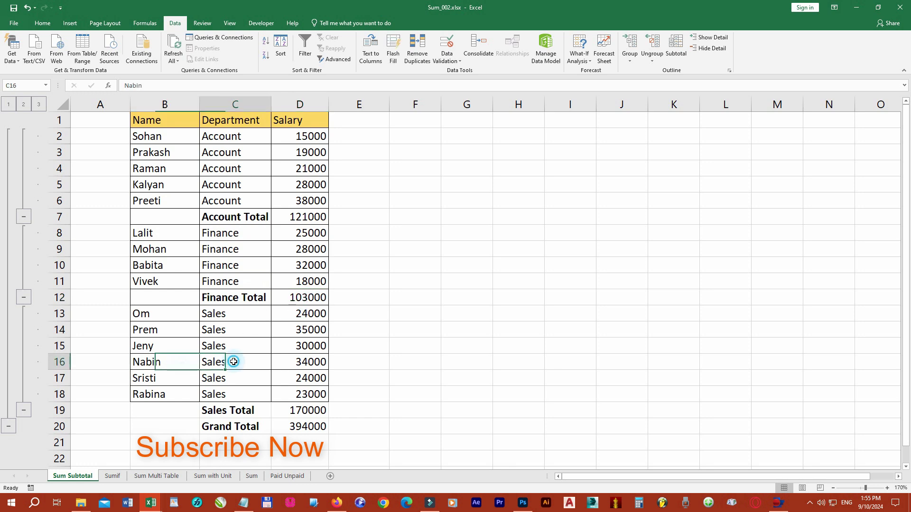
pyautogui.click(306, 361)
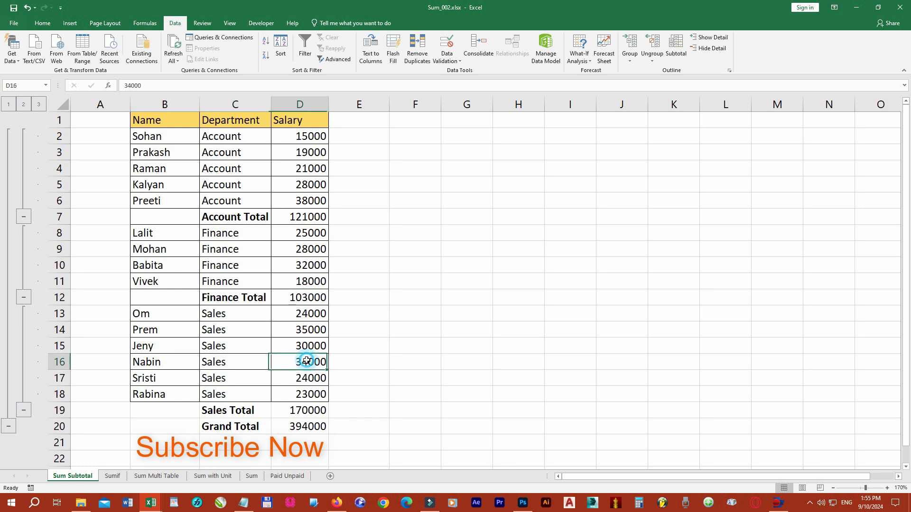
pyautogui.click(176, 411)
pyautogui.click(214, 411)
pyautogui.click(285, 410)
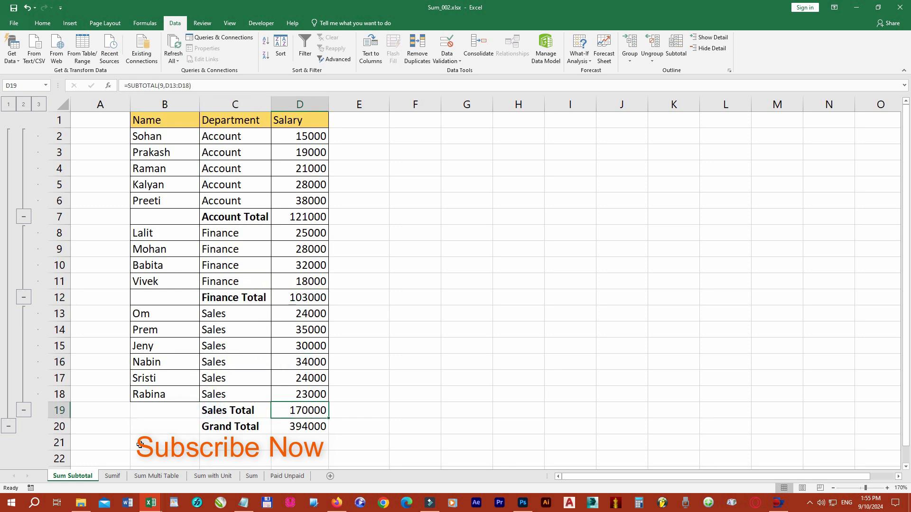
pyautogui.click(98, 443)
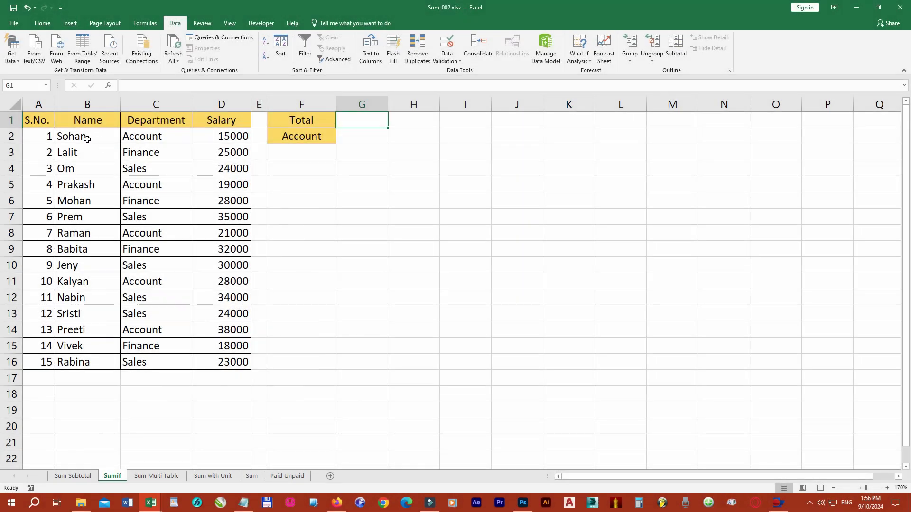
pyautogui.click(88, 137)
# Look over the Sumif table and its Total heading, and select F3 for the Account total
pyautogui.click(157, 137)
pyautogui.click(230, 136)
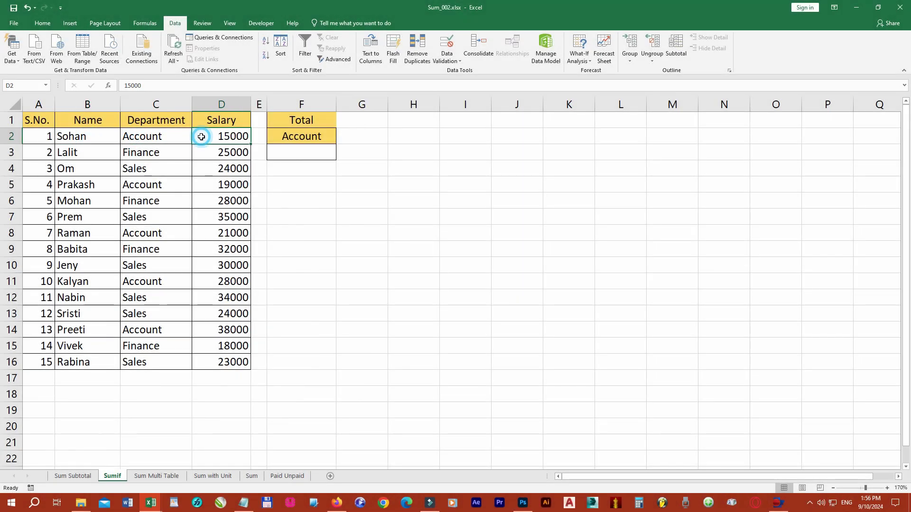
pyautogui.click(288, 121)
pyautogui.click(296, 136)
pyautogui.click(291, 152)
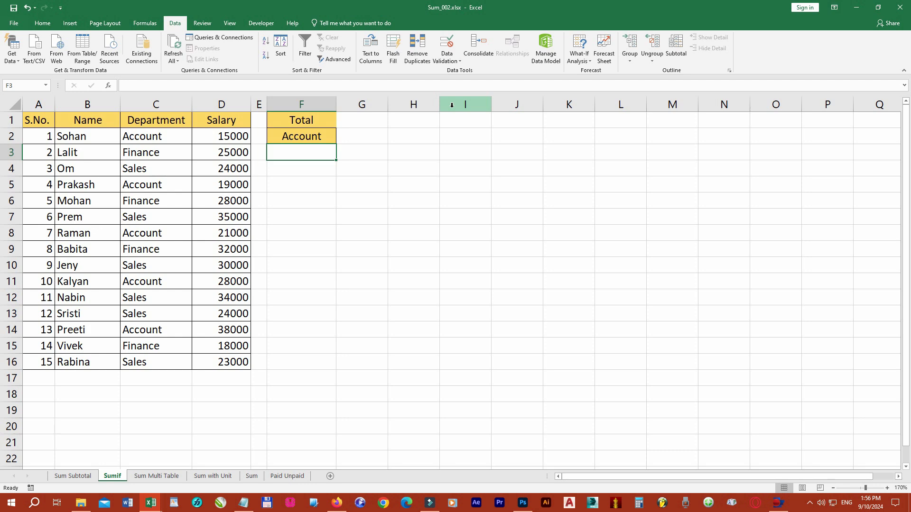
# Enter =SUMIF(C2:C16,F2,D2:D16) in F3, giving an Account salary total of 121000
pyautogui.write('=S')
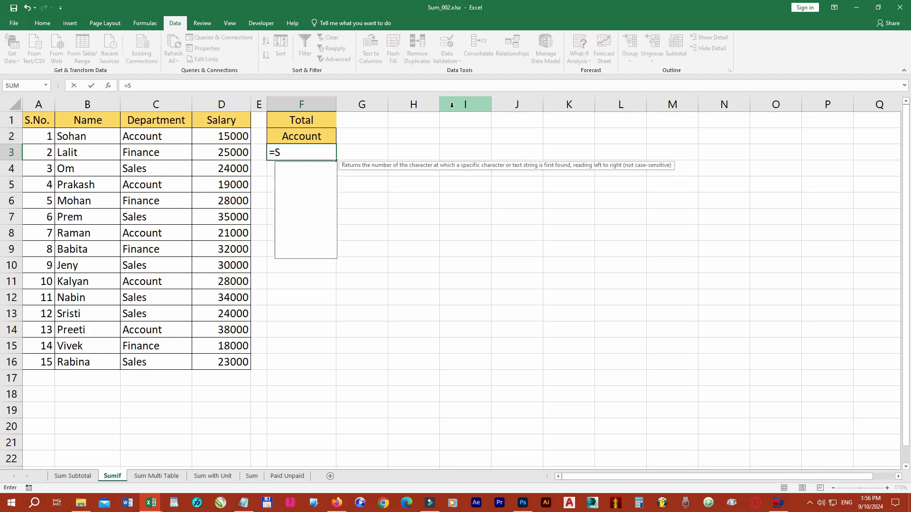
pyautogui.write('umif(')
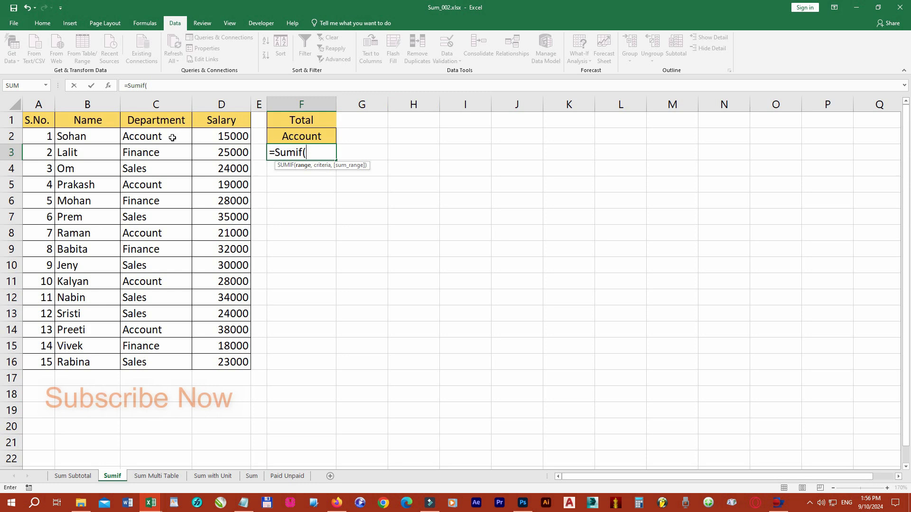
pyautogui.moveTo(175, 137); pyautogui.dragTo(171, 361)
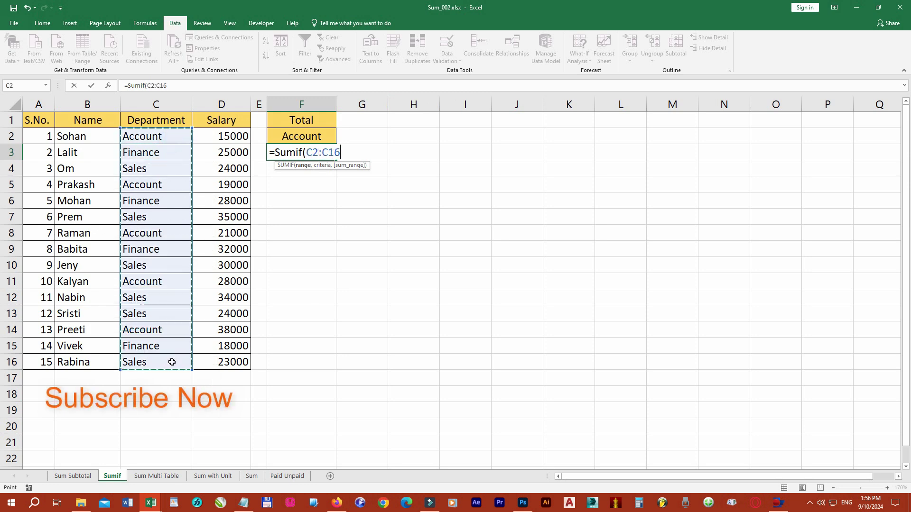
pyautogui.write(',')
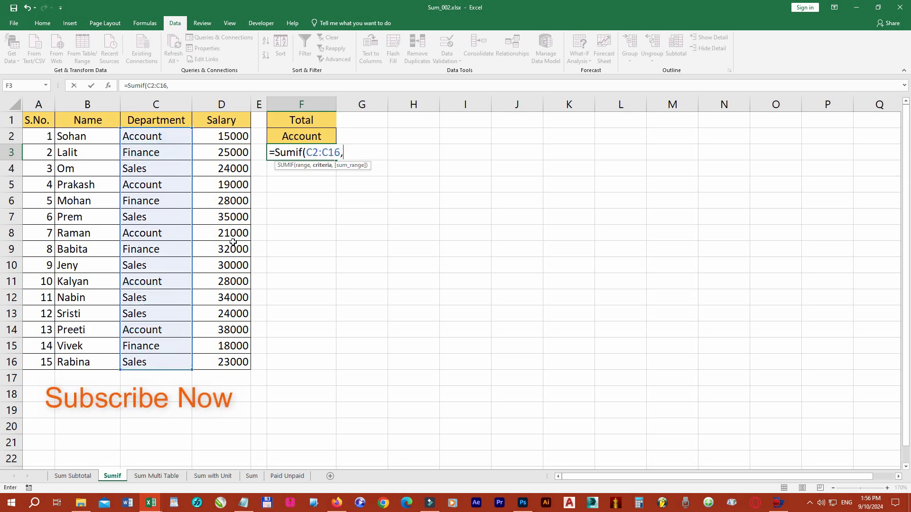
pyautogui.click(293, 138)
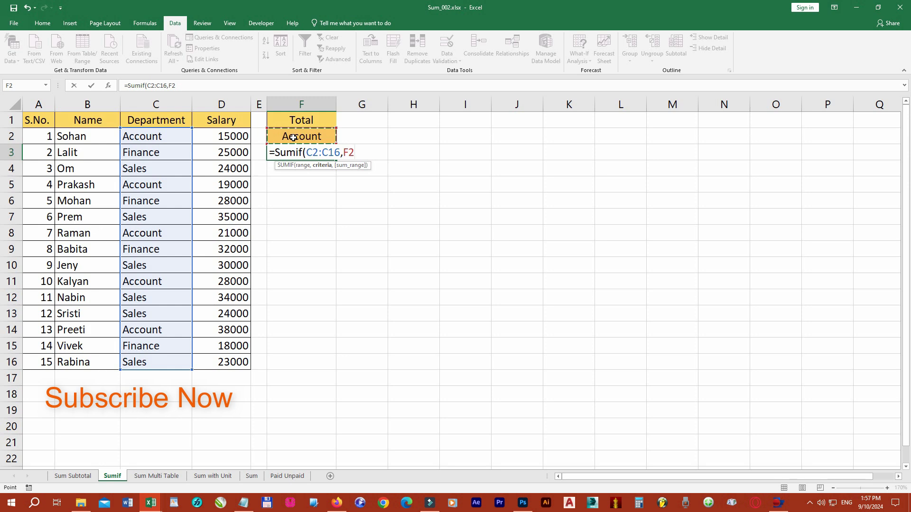
pyautogui.write(',')
pyautogui.moveTo(236, 136); pyautogui.dragTo(236, 362)
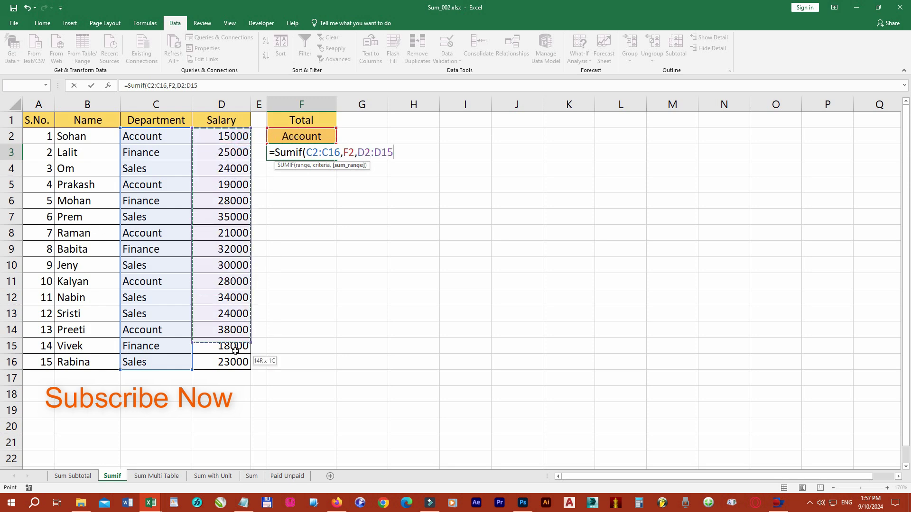
pyautogui.write(')')
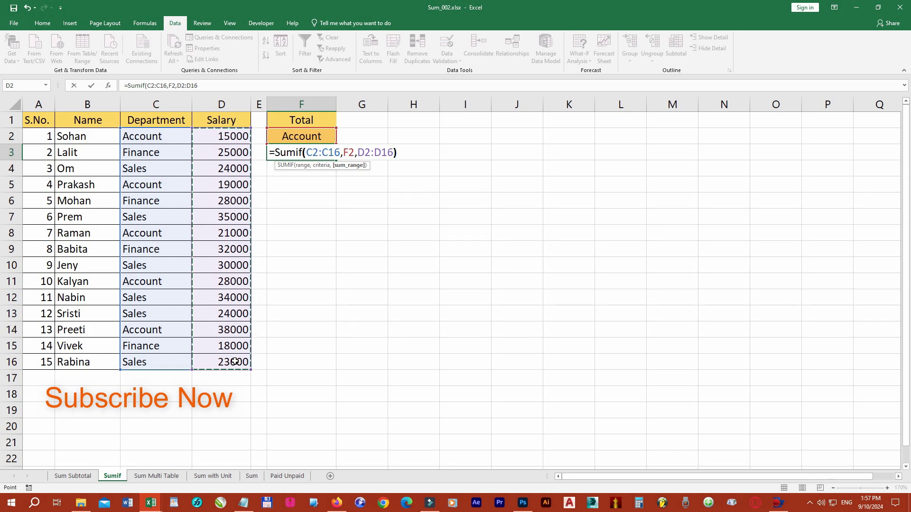
pyautogui.hotkey('ctrl', 'Return')
pyautogui.press('Return')
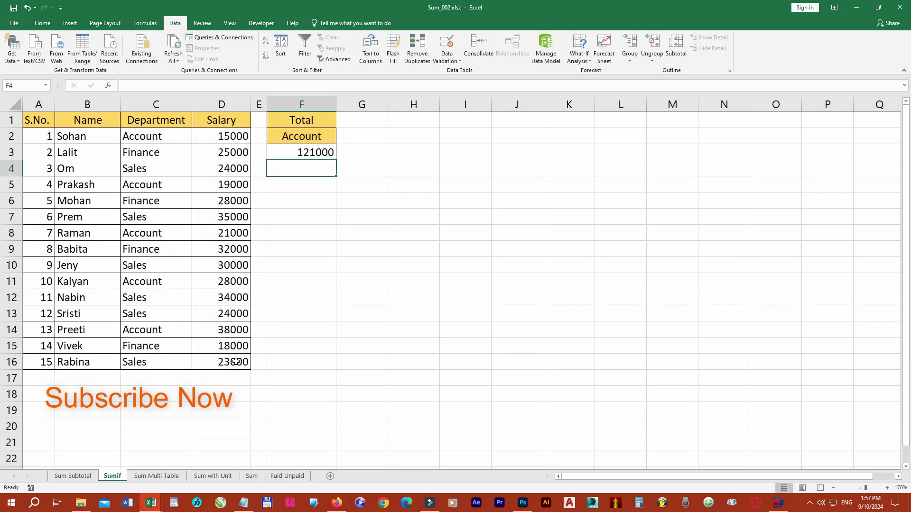
# Change the F2 criterion to Finance, then Sales, then back to Account
pyautogui.click(309, 138)
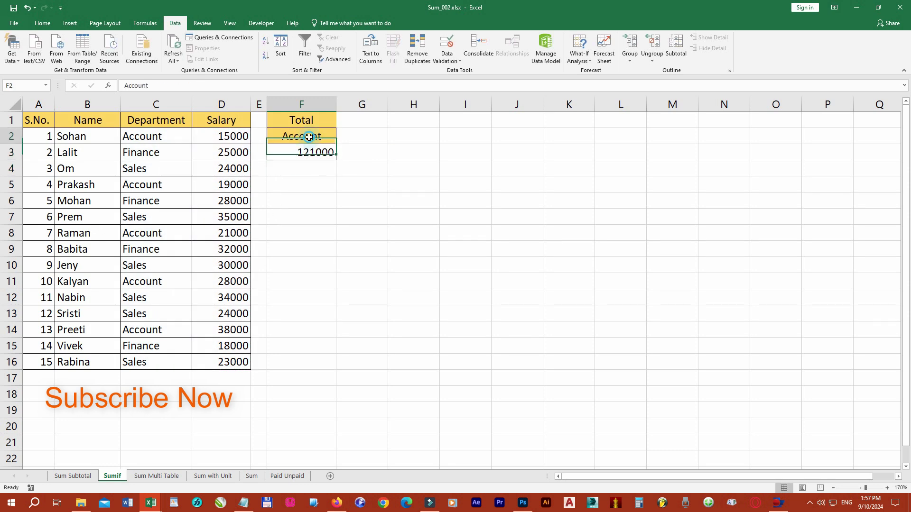
pyautogui.write('F')
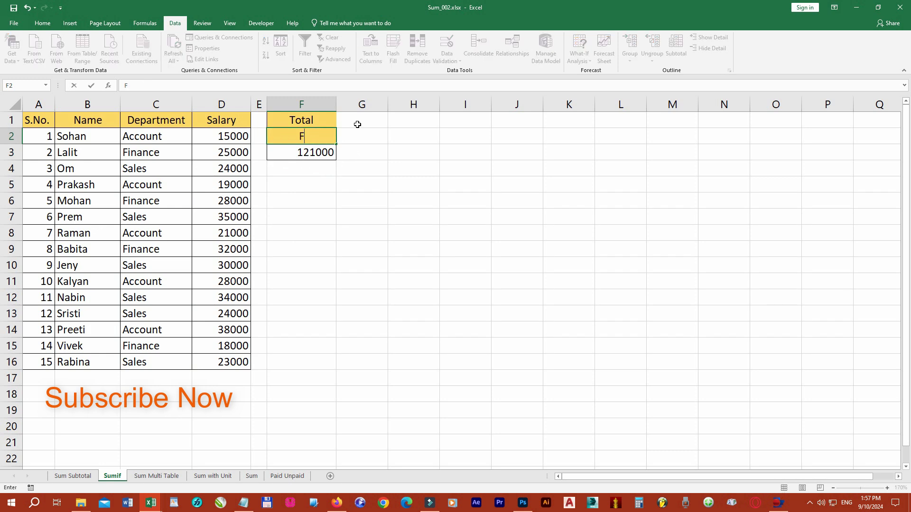
pyautogui.write('inance')
pyautogui.press('Return')
pyautogui.press('Up')
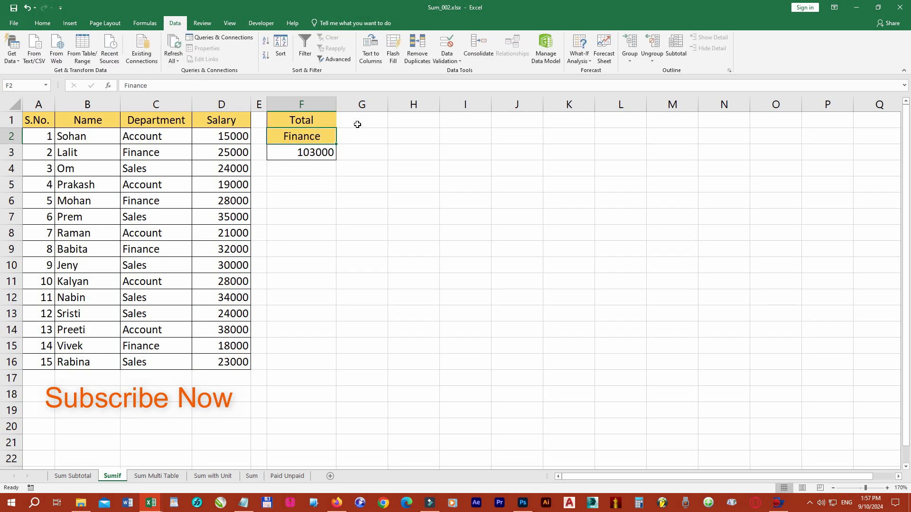
pyautogui.write('Sales')
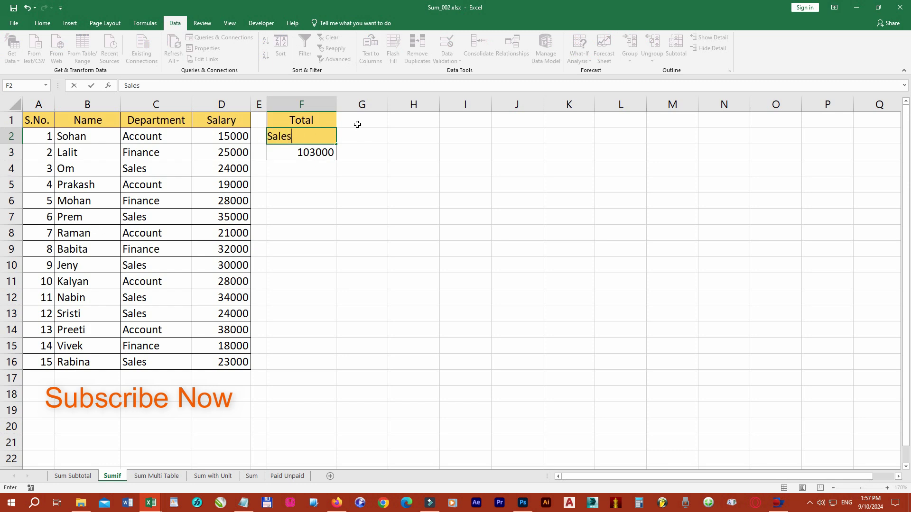
pyautogui.press('Return')
pyautogui.press('Up')
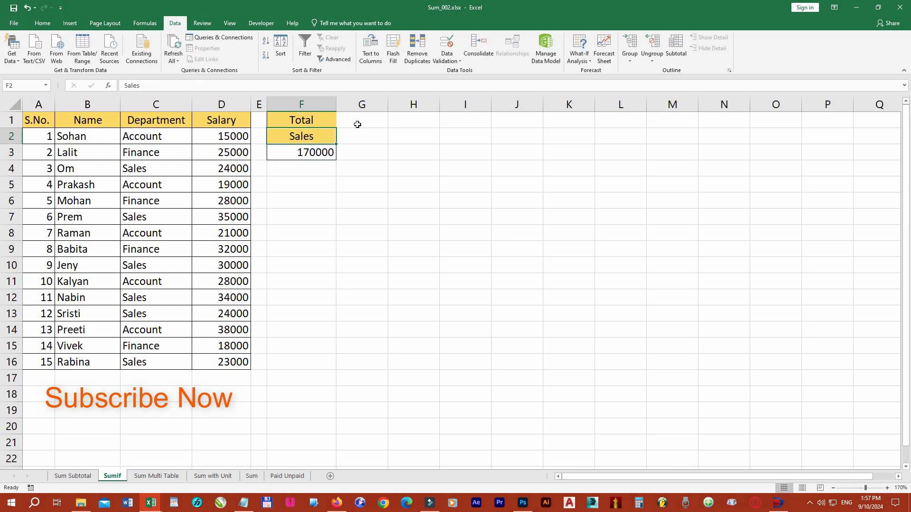
pyautogui.write('Account')
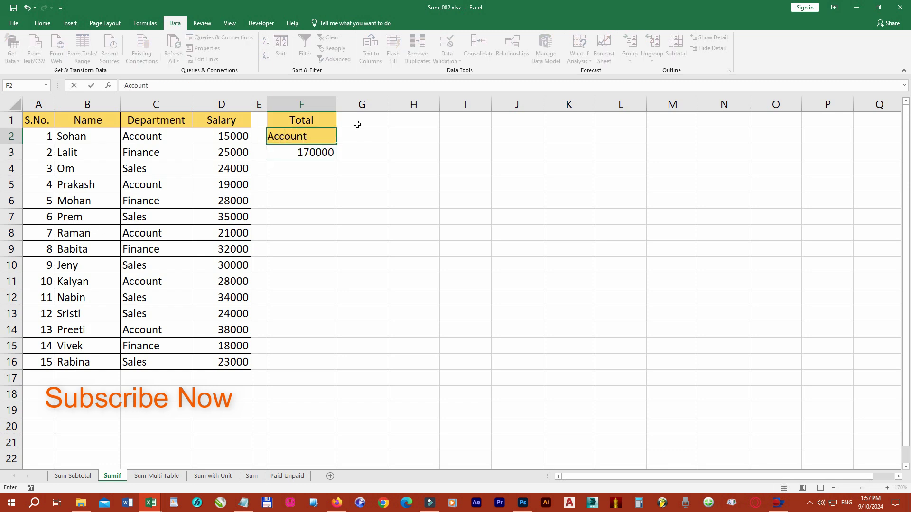
pyautogui.press('Return')
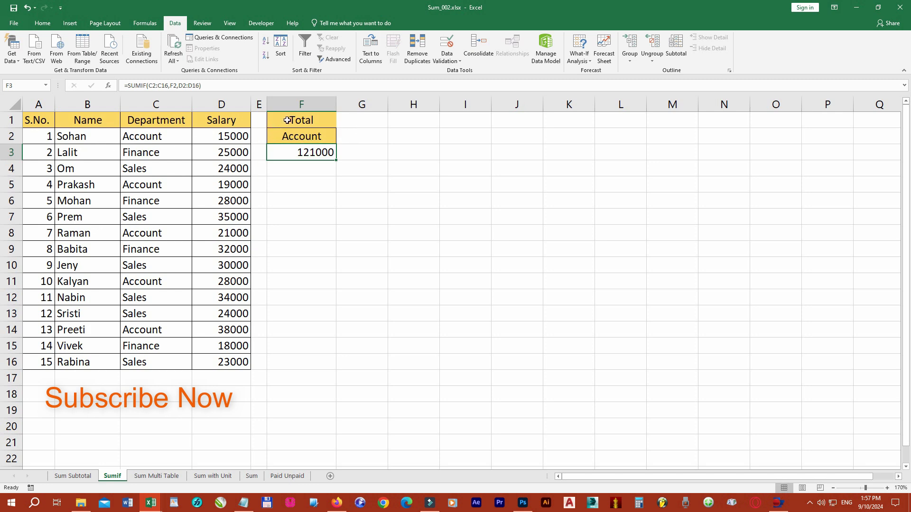
# Highlight the Om and Rabina rows across the table, then step off to A17
pyautogui.click(102, 166)
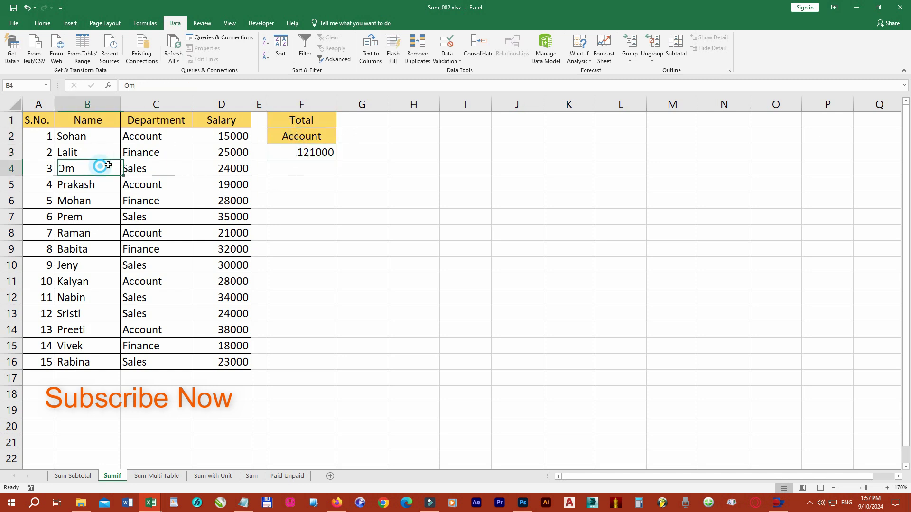
pyautogui.moveTo(108, 164); pyautogui.dragTo(194, 167)
pyautogui.click(111, 362)
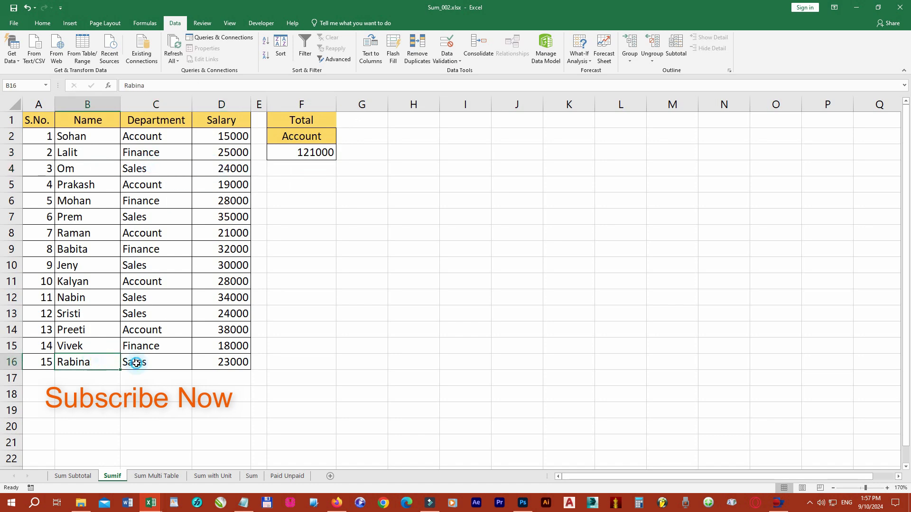
pyautogui.moveTo(136, 363); pyautogui.dragTo(203, 357)
pyautogui.click(45, 383)
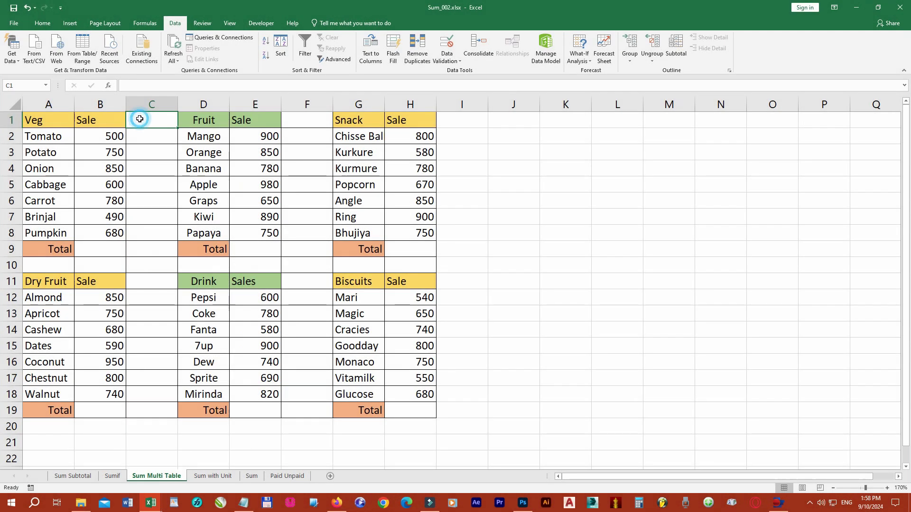
pyautogui.click(33, 120)
pyautogui.click(88, 119)
pyautogui.click(138, 119)
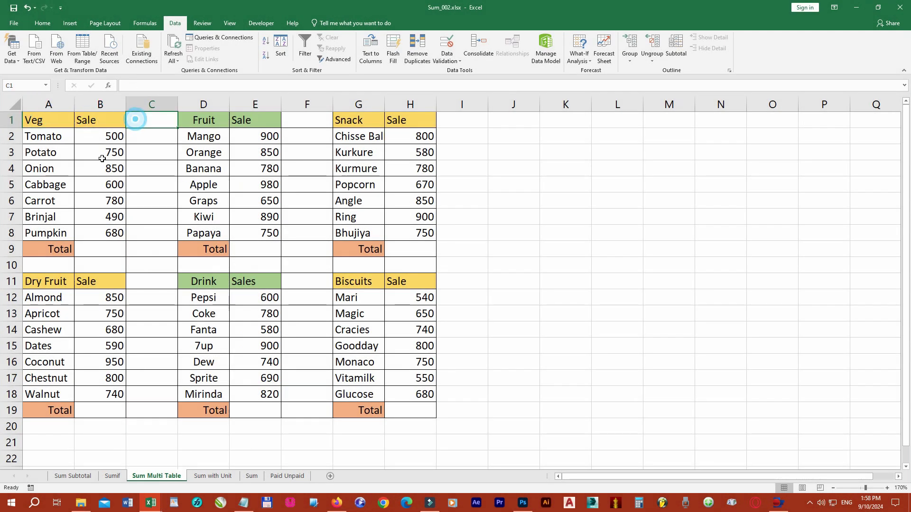
pyautogui.click(93, 232)
pyautogui.click(97, 248)
pyautogui.write('=')
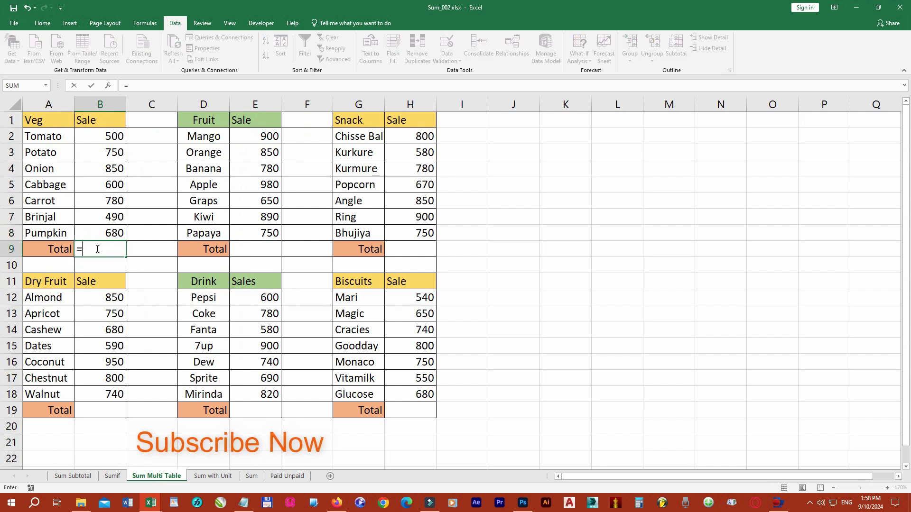
pyautogui.write('Sum')
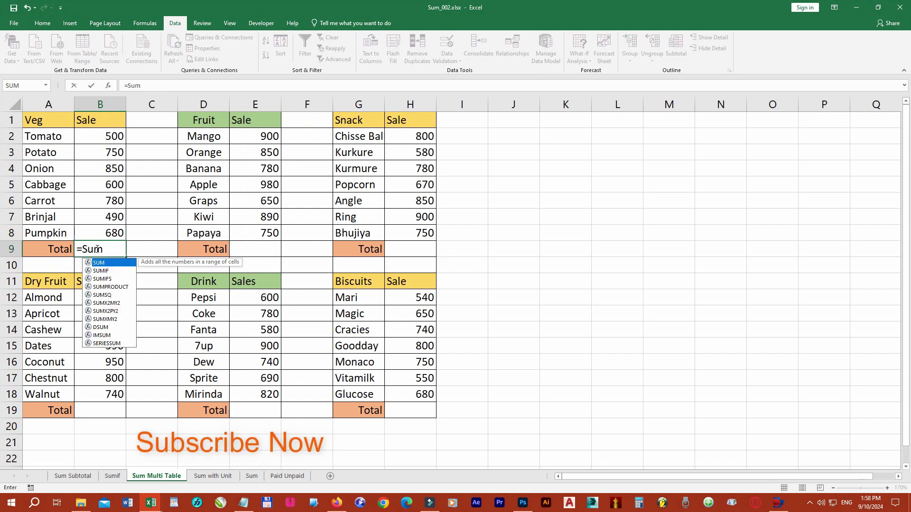
pyautogui.write('(')
pyautogui.moveTo(108, 233); pyautogui.dragTo(110, 141)
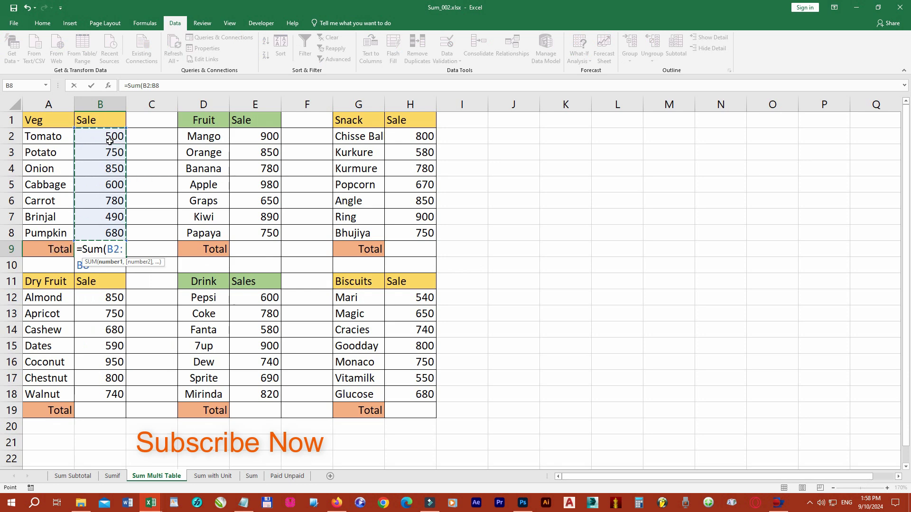
pyautogui.write(')')
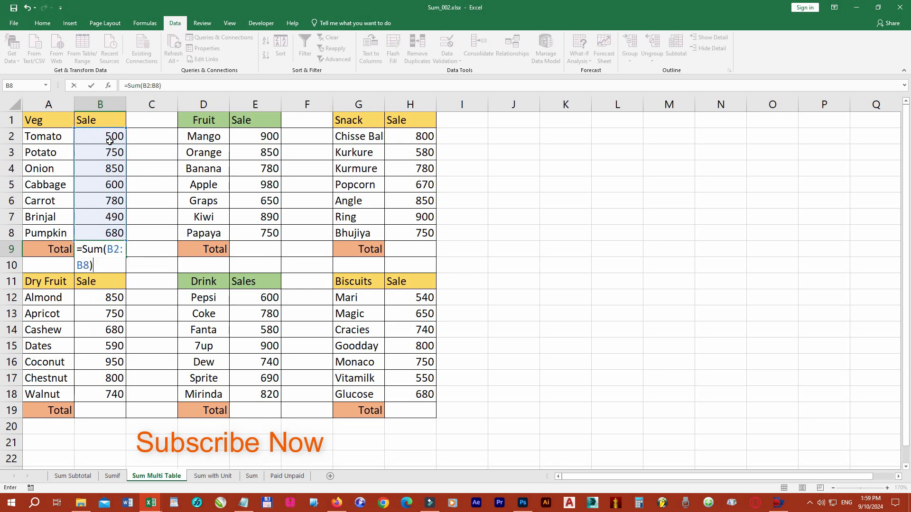
pyautogui.press('Return')
pyautogui.click(263, 248)
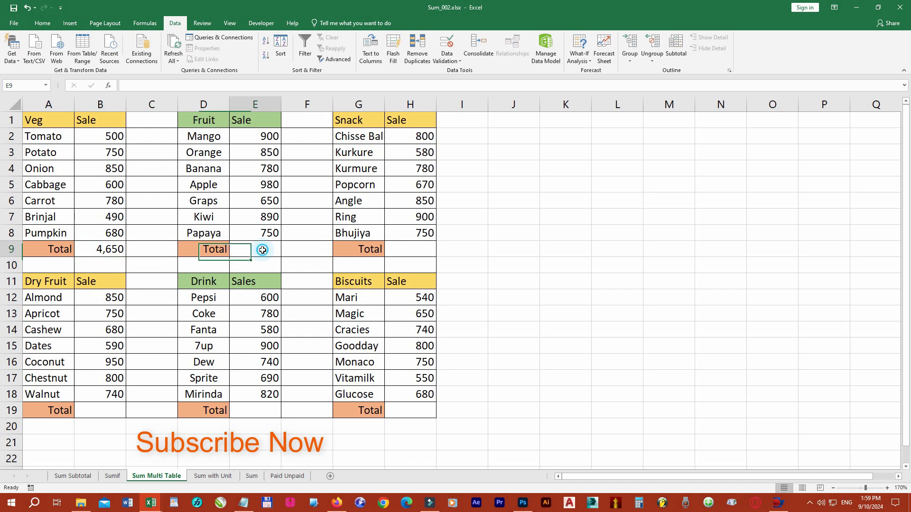
pyautogui.write('=S')
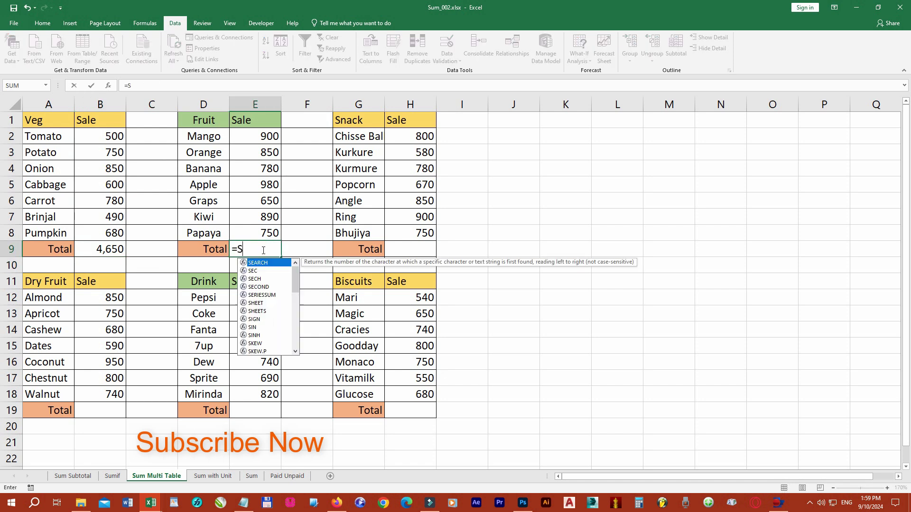
pyautogui.write('um(')
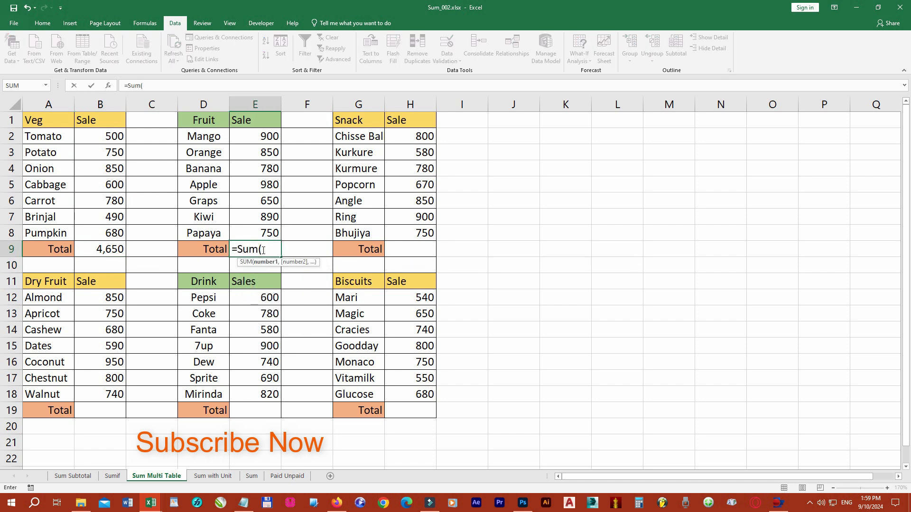
pyautogui.moveTo(264, 233); pyautogui.dragTo(262, 141)
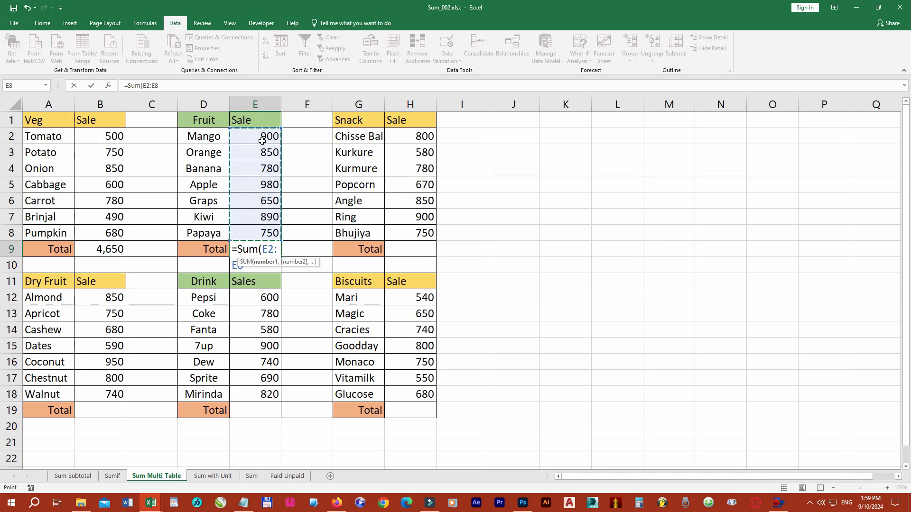
pyautogui.write(')')
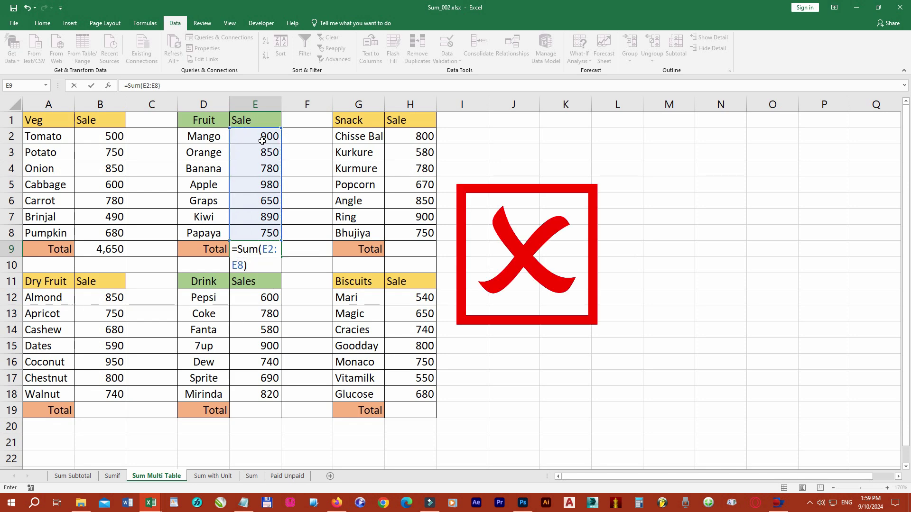
pyautogui.press('Return')
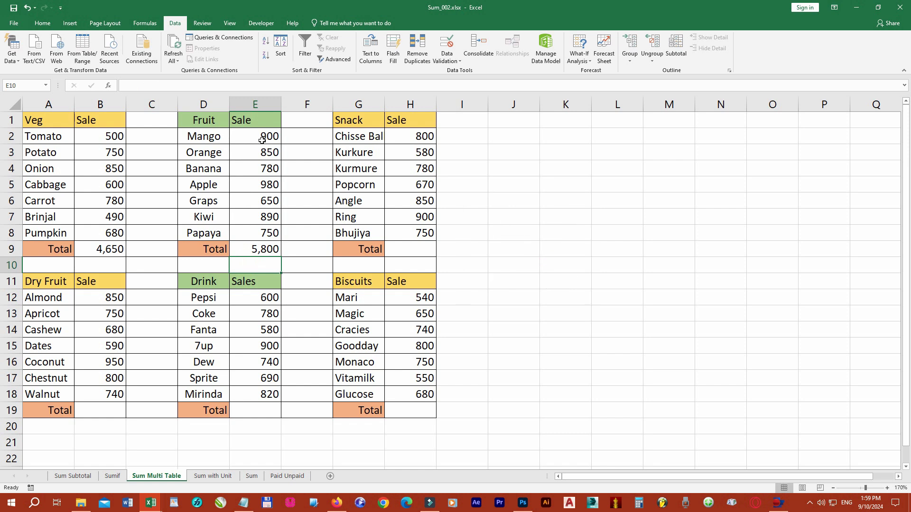
pyautogui.hotkey('ctrl', 'z')
pyautogui.hotkey('ctrl', 'z')
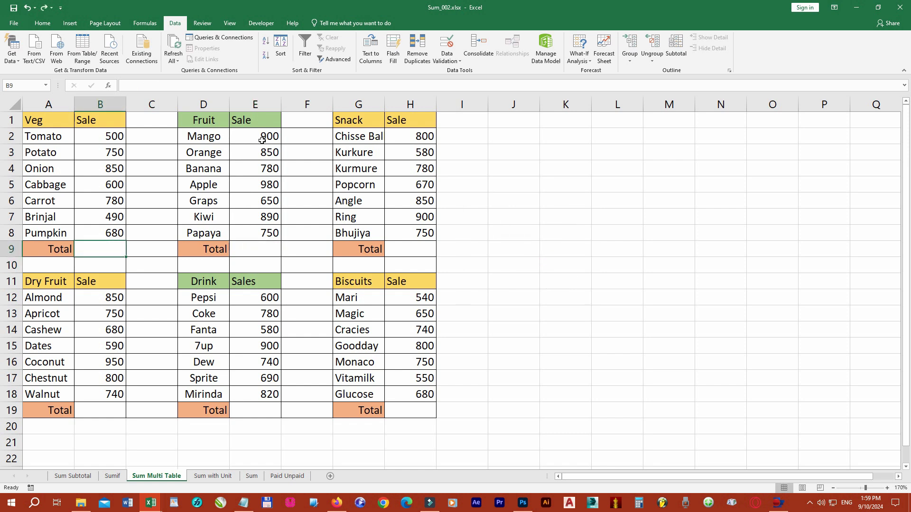
# Select Total cells B9, E9, H9, B19, E19, H19 and AutoSum them with Alt+=
pyautogui.click(155, 245)
pyautogui.click(115, 251)
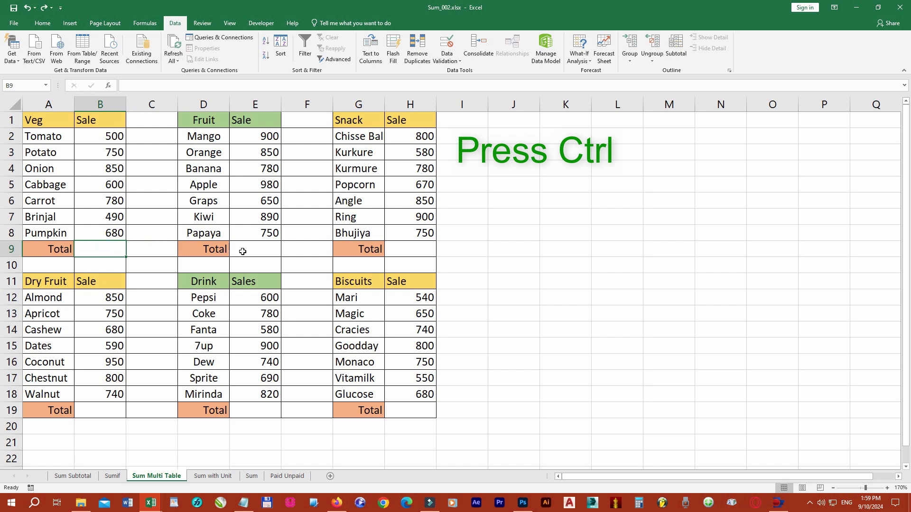
pyautogui.keyDown('ctrl'); pyautogui.click(252, 250); pyautogui.keyUp('ctrl')
pyautogui.keyDown('ctrl'); pyautogui.click(418, 249); pyautogui.keyUp('ctrl')
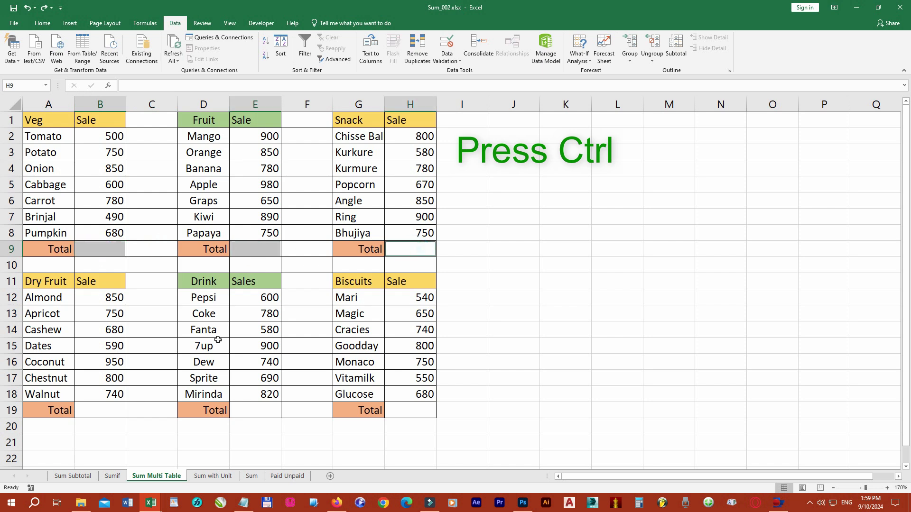
pyautogui.keyDown('ctrl'); pyautogui.click(107, 412); pyautogui.keyUp('ctrl')
pyautogui.keyDown('ctrl'); pyautogui.click(255, 411); pyautogui.keyUp('ctrl')
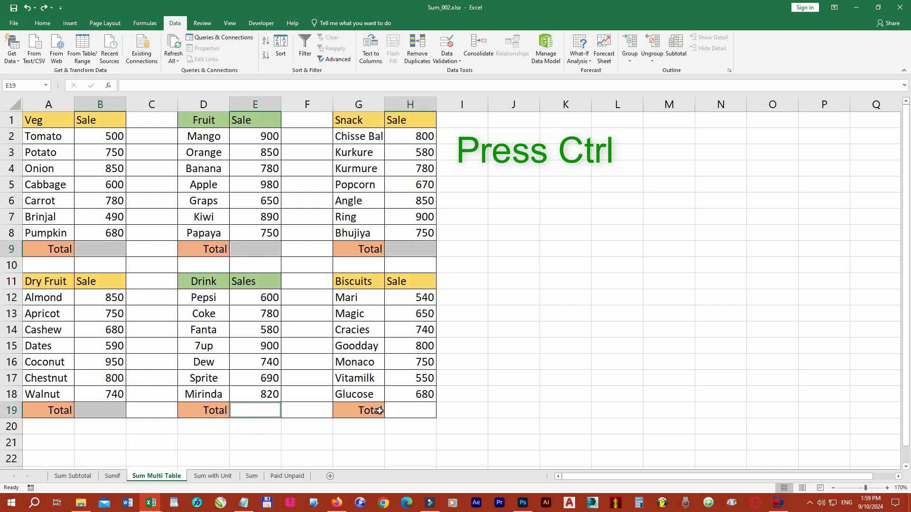
pyautogui.keyDown('ctrl'); pyautogui.click(405, 411); pyautogui.keyUp('ctrl')
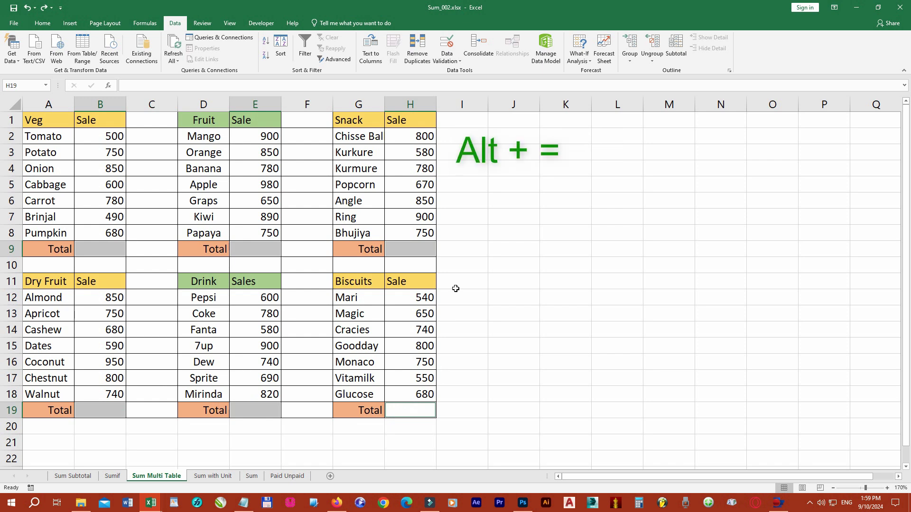
pyautogui.hotkey('alt', '=')
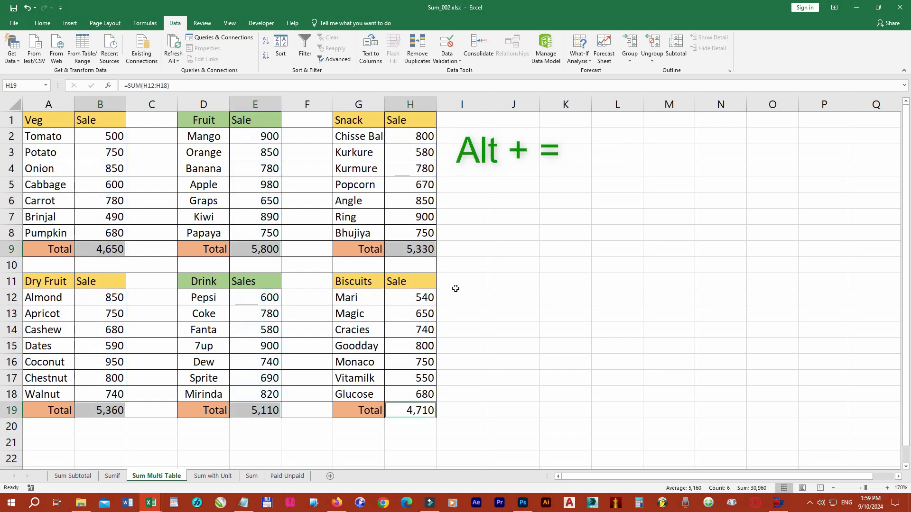
# Check the SUM formulas in the Veg, Fruit, Snack, Dry Fruit, Drink and Biscuits totals
pyautogui.click(114, 249)
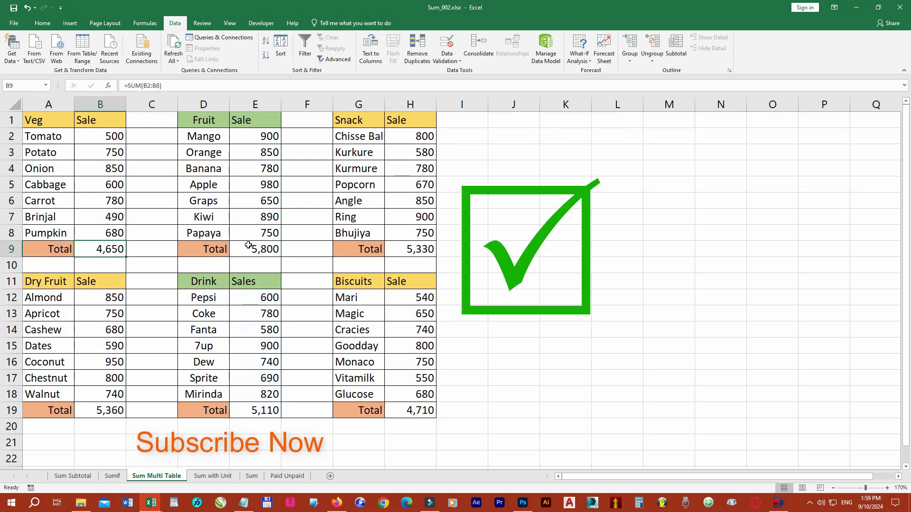
pyautogui.click(219, 252)
pyautogui.click(256, 249)
pyautogui.click(360, 249)
pyautogui.click(418, 249)
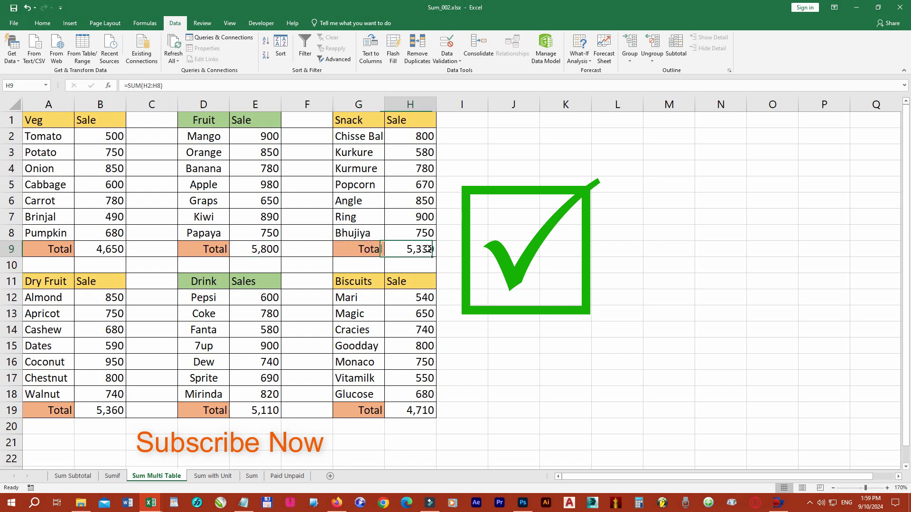
pyautogui.click(47, 412)
pyautogui.click(107, 412)
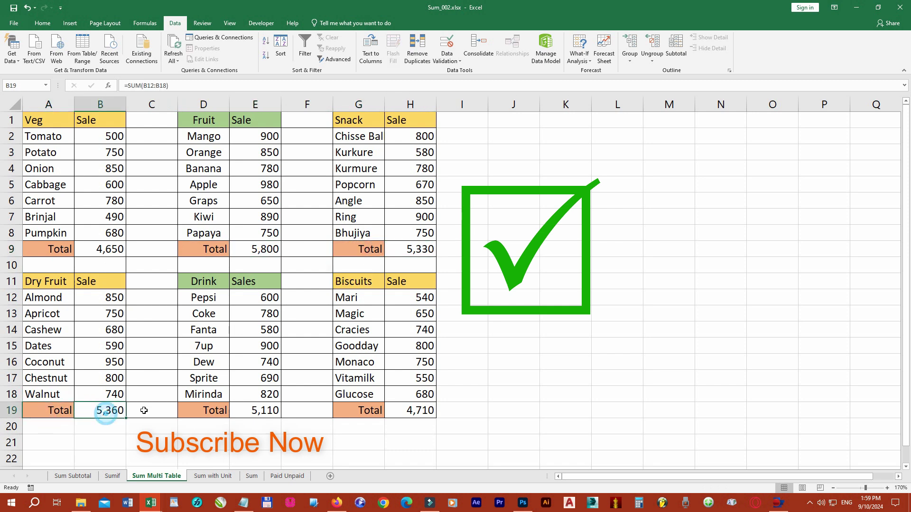
pyautogui.click(207, 409)
pyautogui.click(262, 408)
pyautogui.click(342, 407)
pyautogui.click(415, 413)
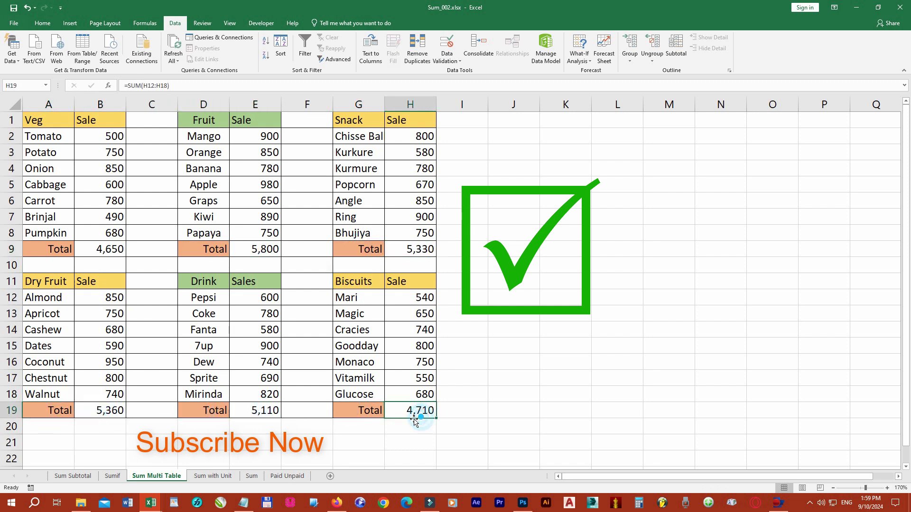
pyautogui.click(56, 430)
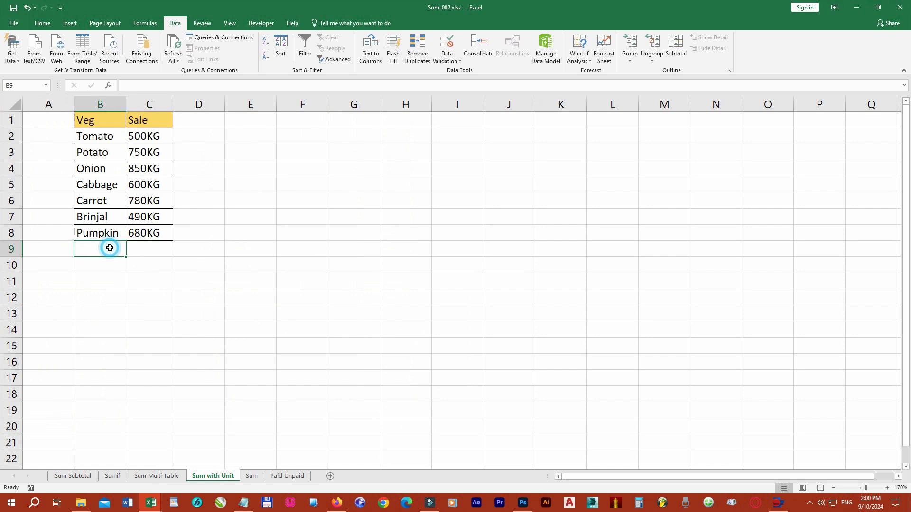
# Enter =SUM(C2:C8) in C9 and confirm it returns 0 because of the KG text
pyautogui.click(132, 248)
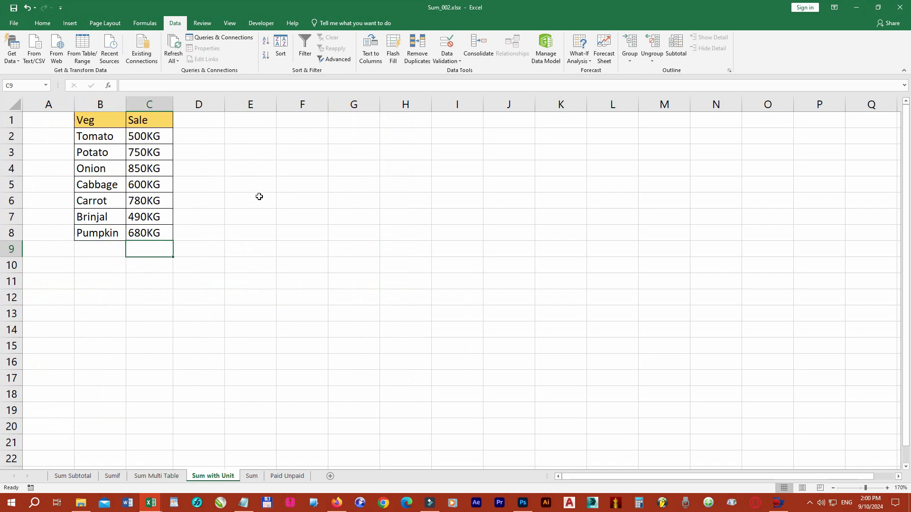
pyautogui.write('=SUM()')
pyautogui.press('Left')
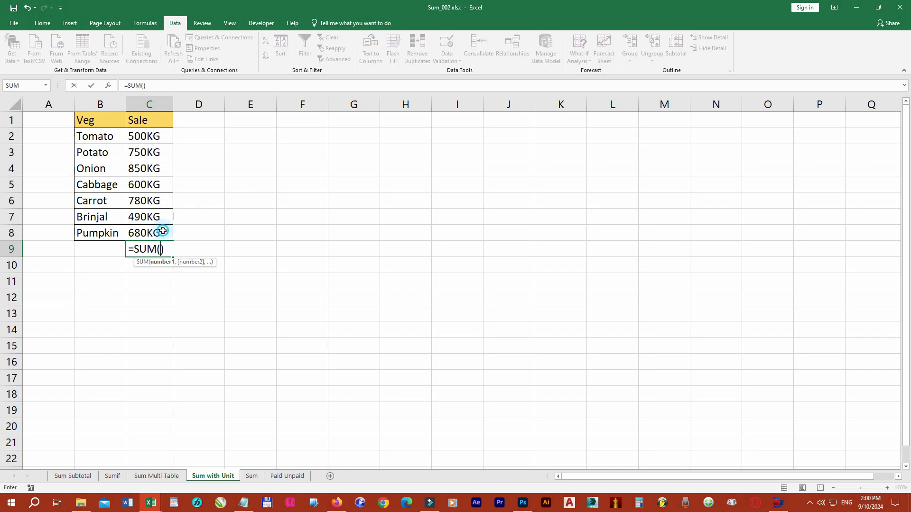
pyautogui.moveTo(161, 232); pyautogui.dragTo(150, 136)
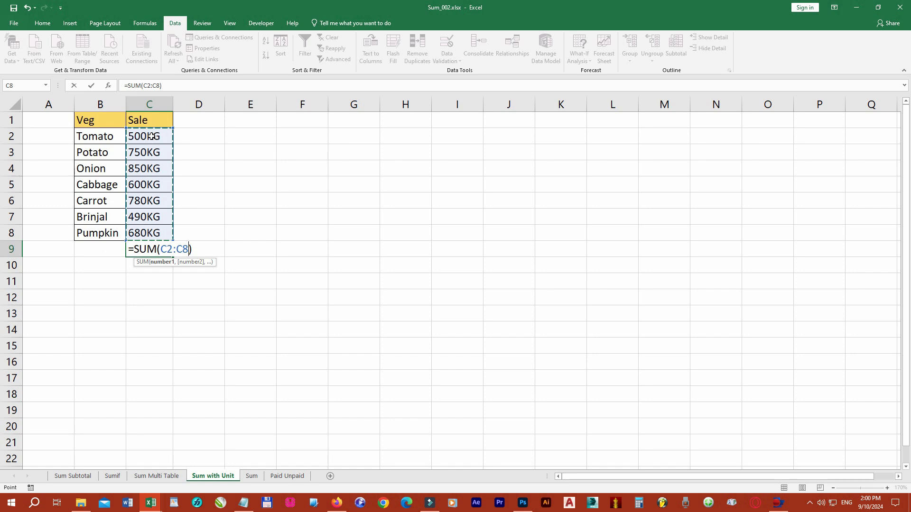
pyautogui.press('Return')
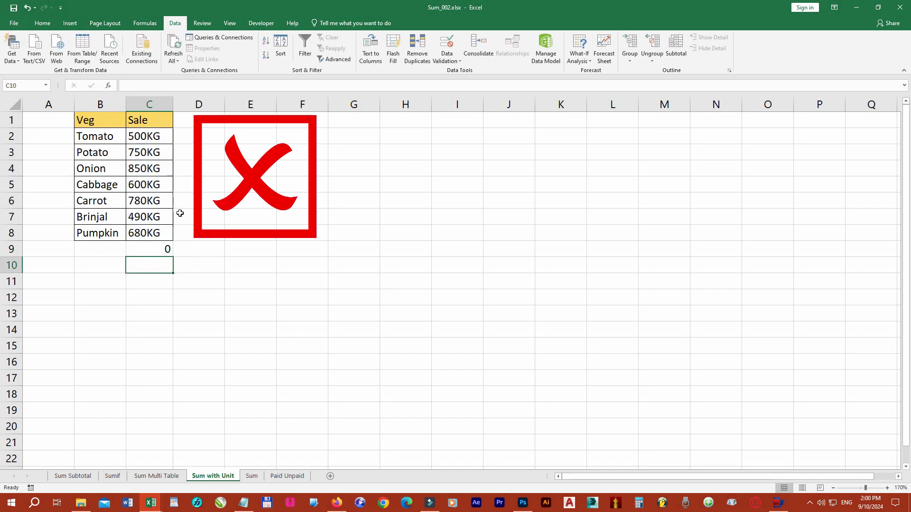
pyautogui.click(144, 250)
pyautogui.click(135, 140)
pyautogui.click(145, 253)
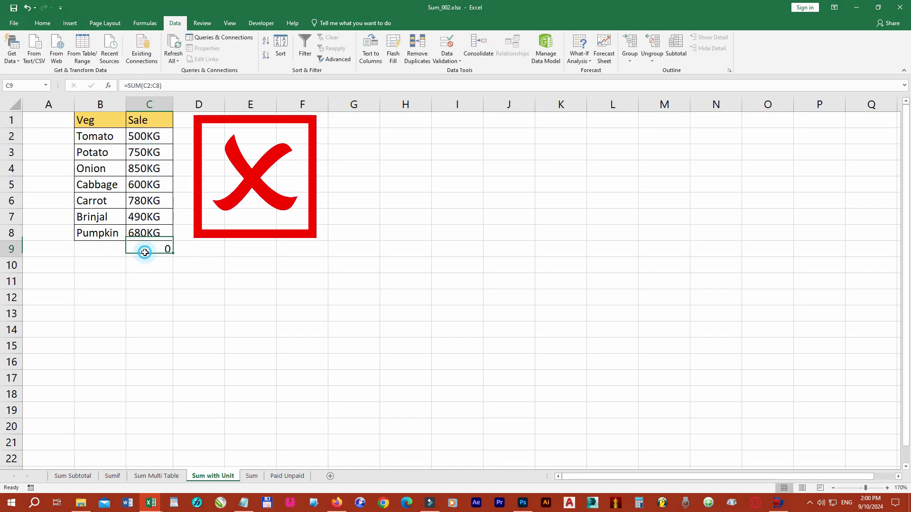
pyautogui.click(102, 254)
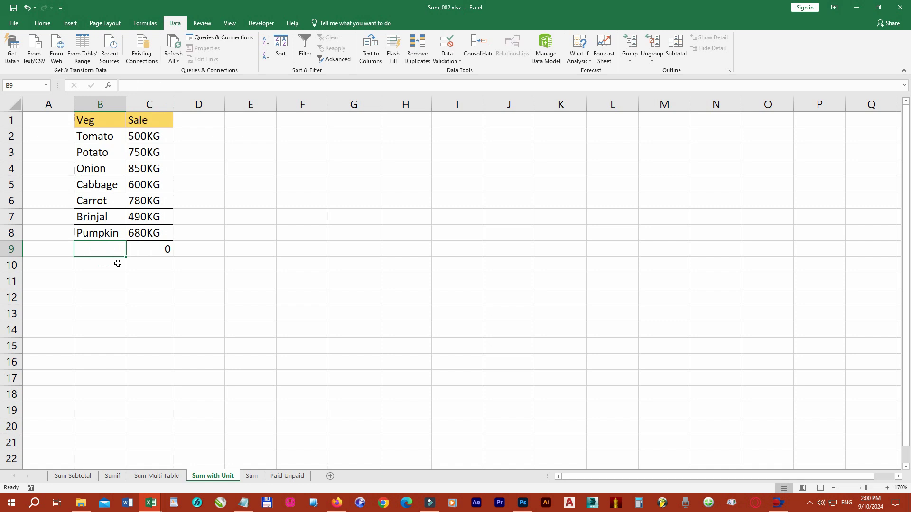
# Undo the C9 formula, replace KG with nothing in all Sale values, and select C2:C8
pyautogui.hotkey('ctrl', 'z')
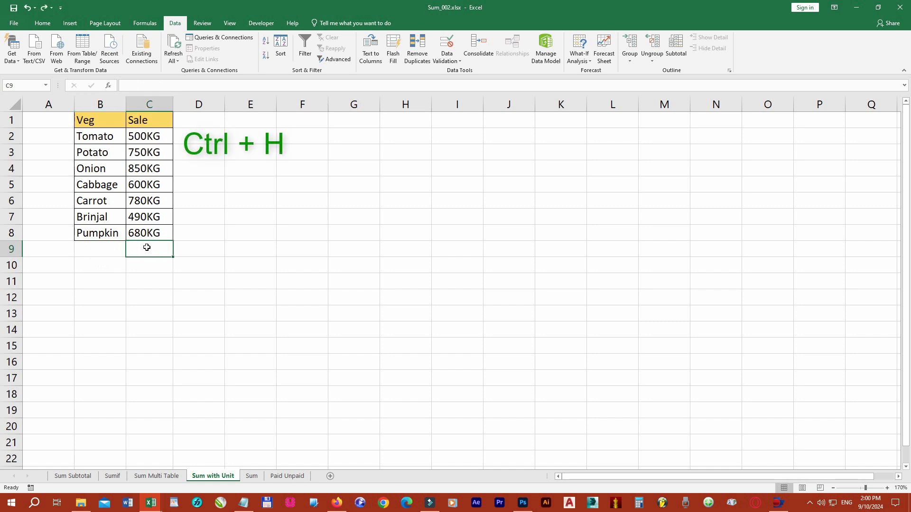
pyautogui.hotkey('ctrl', 'h')
pyautogui.write('KG')
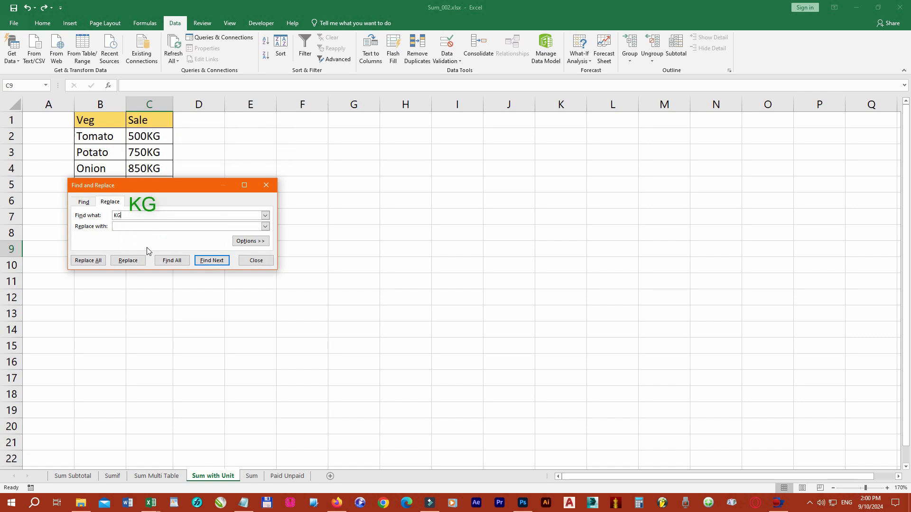
pyautogui.click(87, 260)
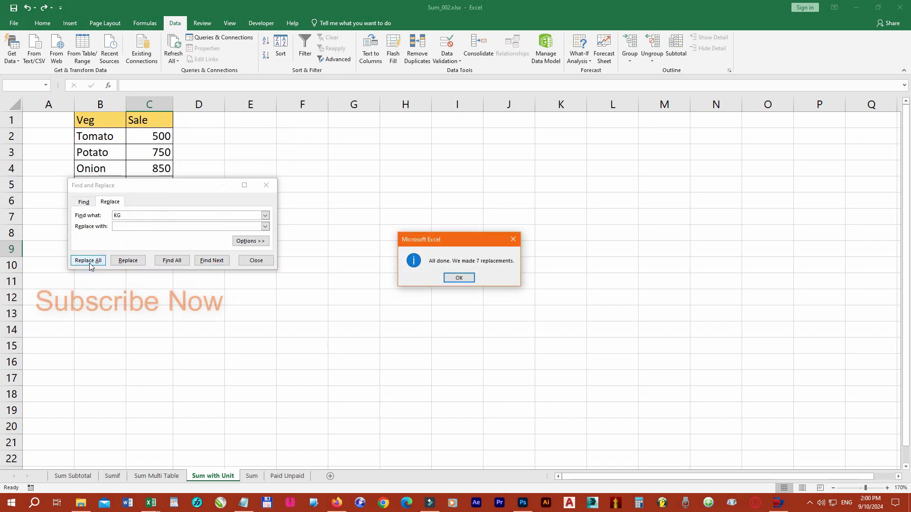
pyautogui.click(453, 278)
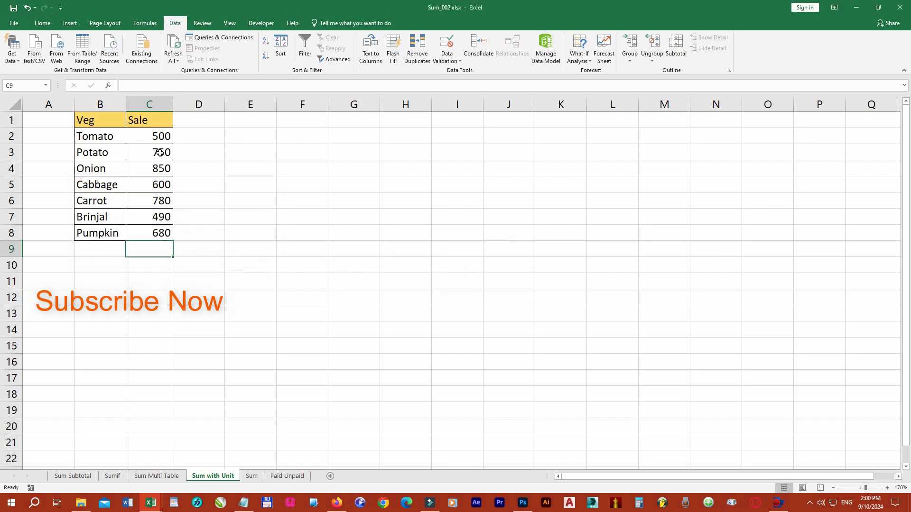
pyautogui.moveTo(155, 136); pyautogui.dragTo(159, 231)
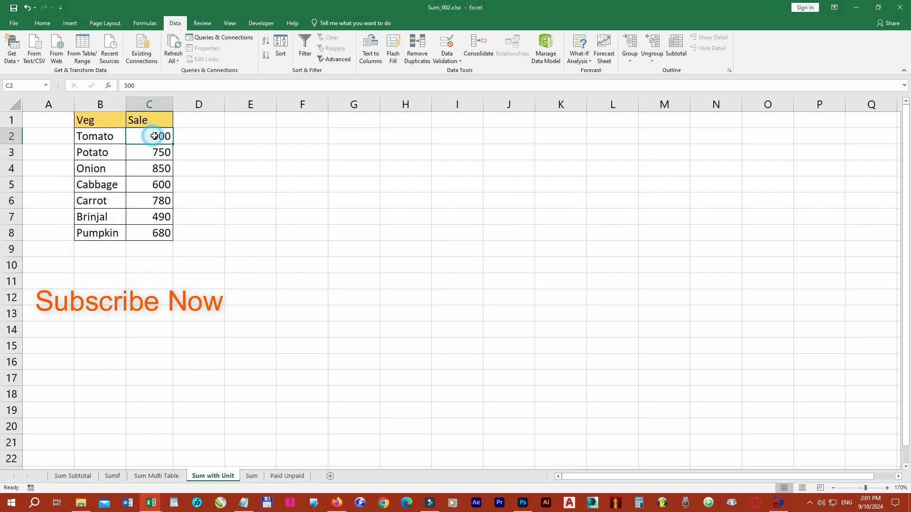
# Give the Sale values C2:C8 the custom number format 0"KG"
pyautogui.rightClick(147, 232)
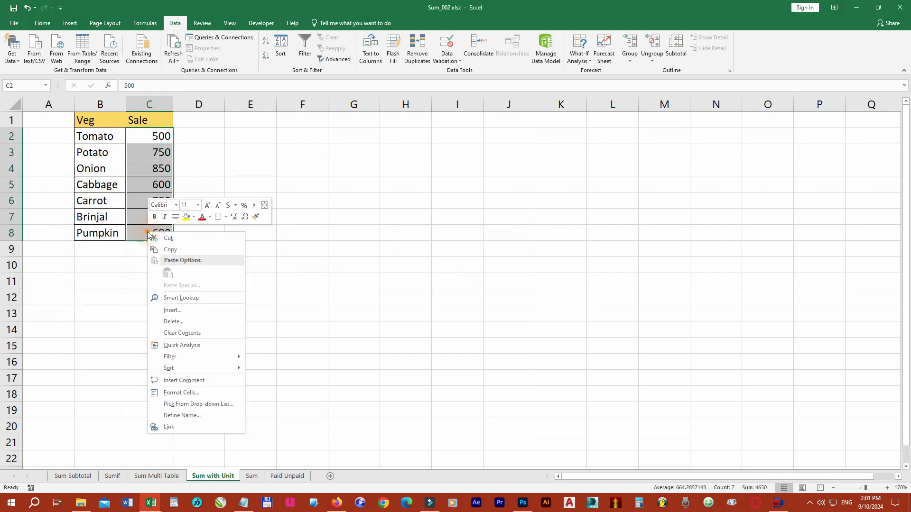
pyautogui.click(187, 394)
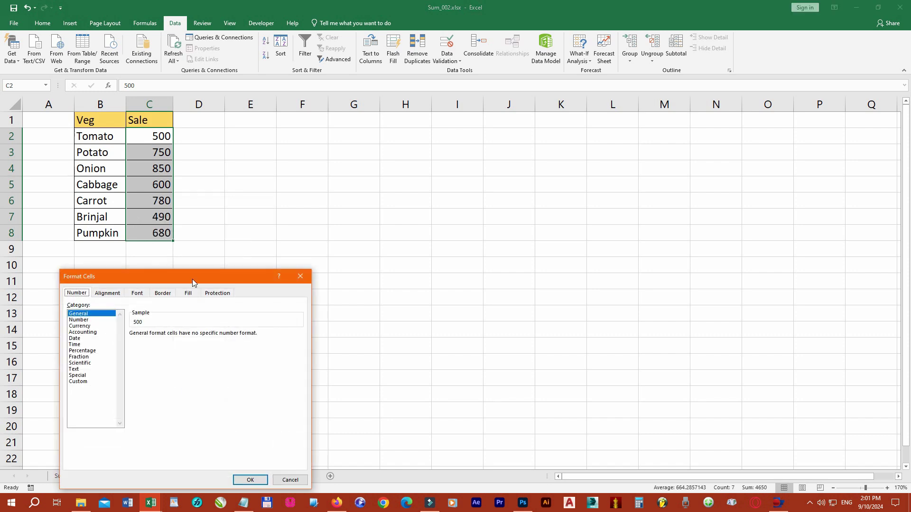
pyautogui.moveTo(192, 283); pyautogui.dragTo(333, 142)
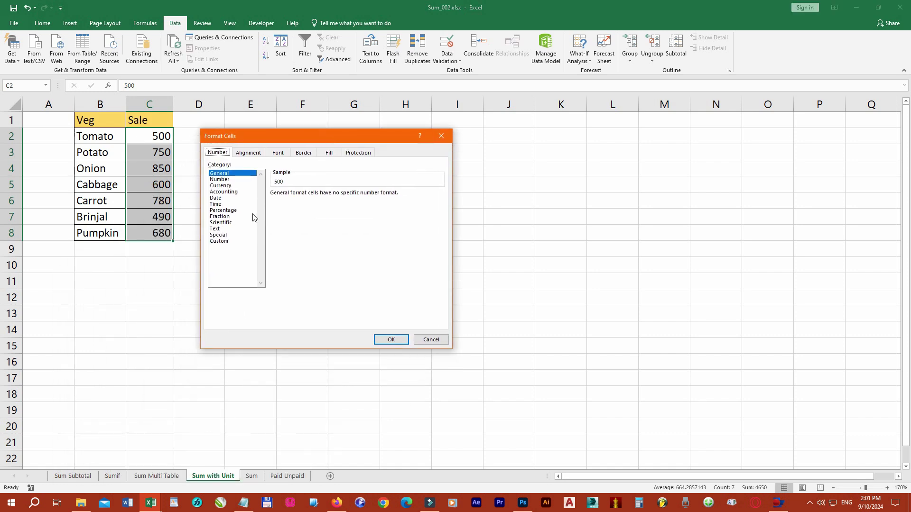
pyautogui.click(230, 242)
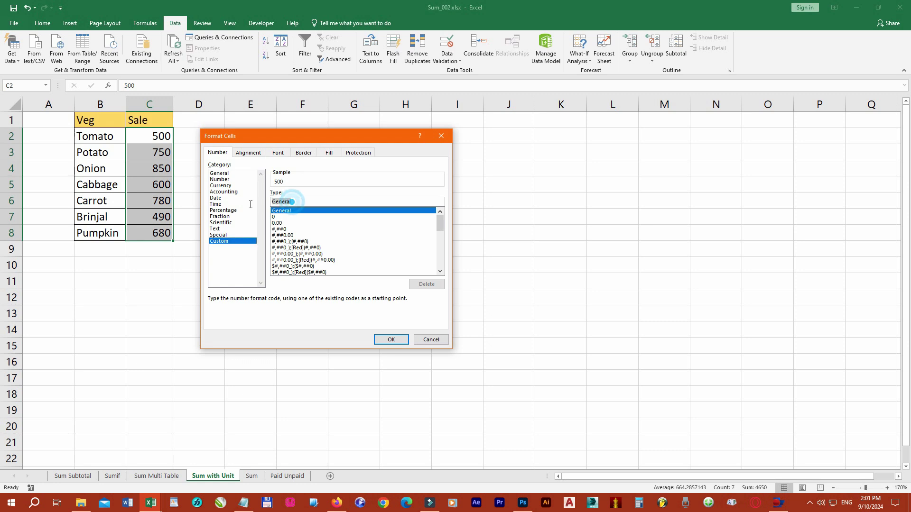
pyautogui.write('0"KG')
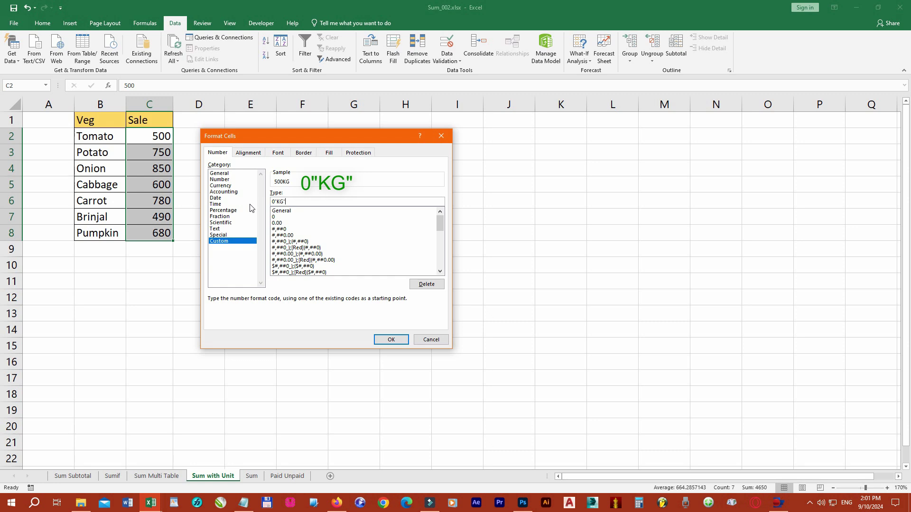
pyautogui.click(396, 340)
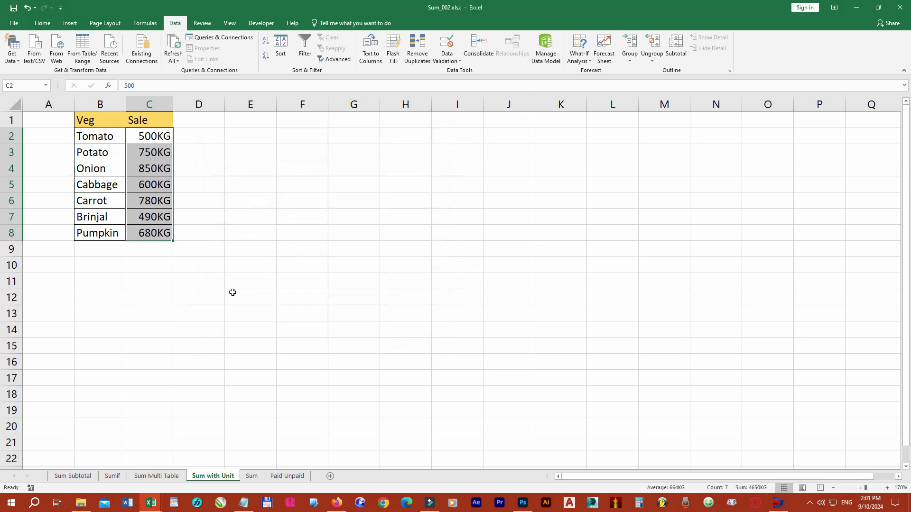
# AutoSum the Sale values into C9 with Alt+=, showing 4650KG
pyautogui.click(145, 251)
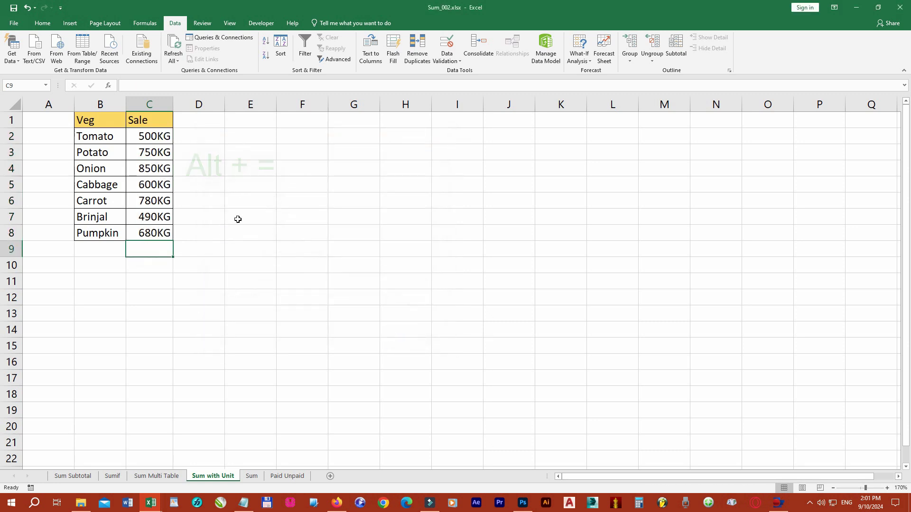
pyautogui.hotkey('alt', '=')
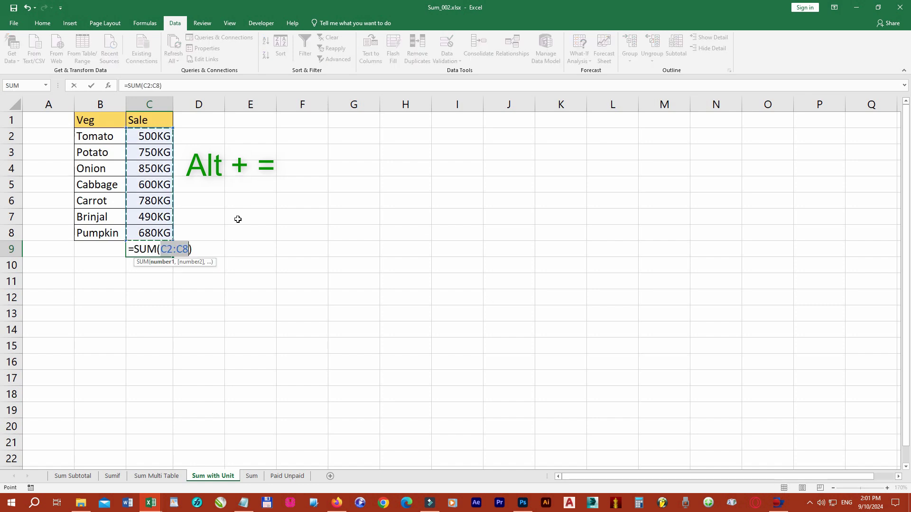
pyautogui.press('Return')
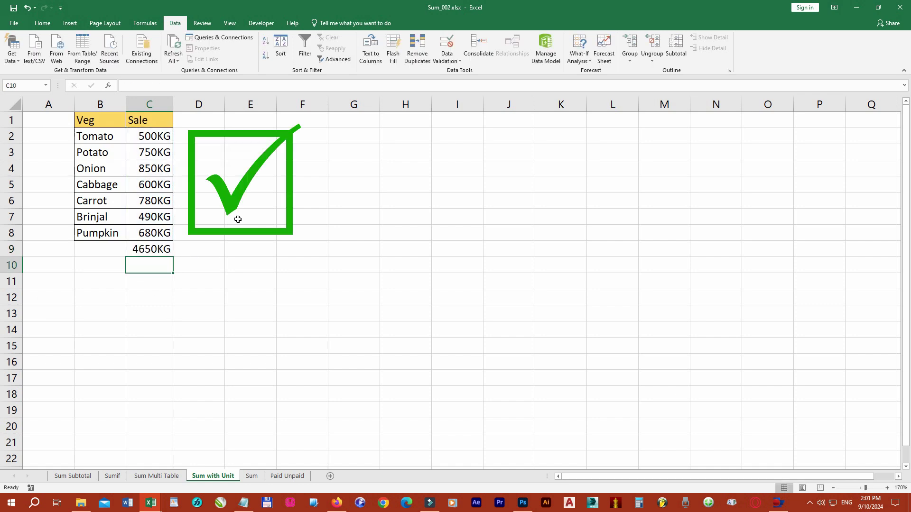
# Show that Tomato (500), Cabbage (600) and Pumpkin are plain numbers, and C9's SUM formula
pyautogui.click(89, 251)
pyautogui.click(113, 141)
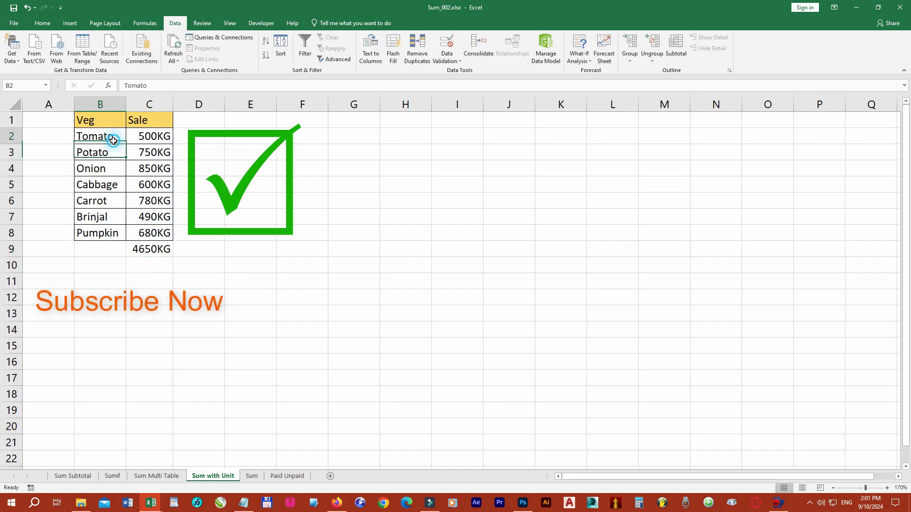
pyautogui.click(150, 136)
pyautogui.click(98, 184)
pyautogui.click(142, 184)
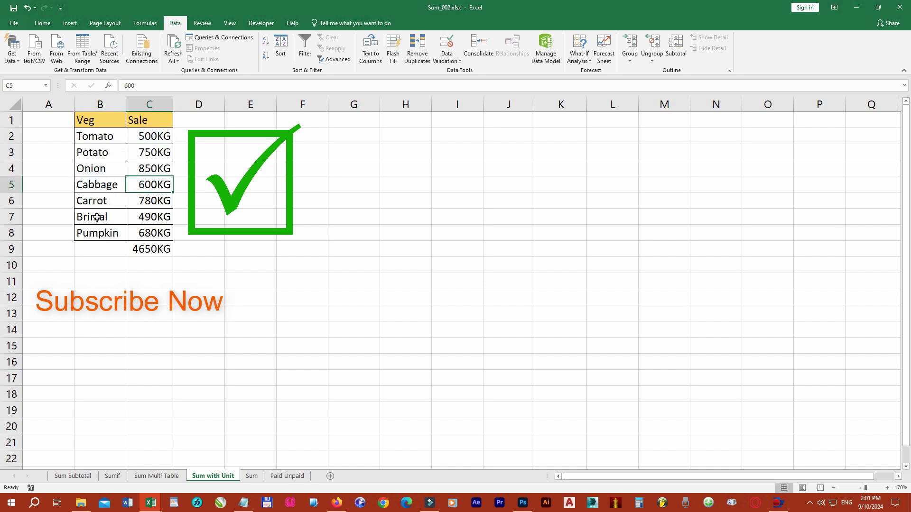
pyautogui.click(92, 233)
pyautogui.click(137, 235)
pyautogui.click(86, 249)
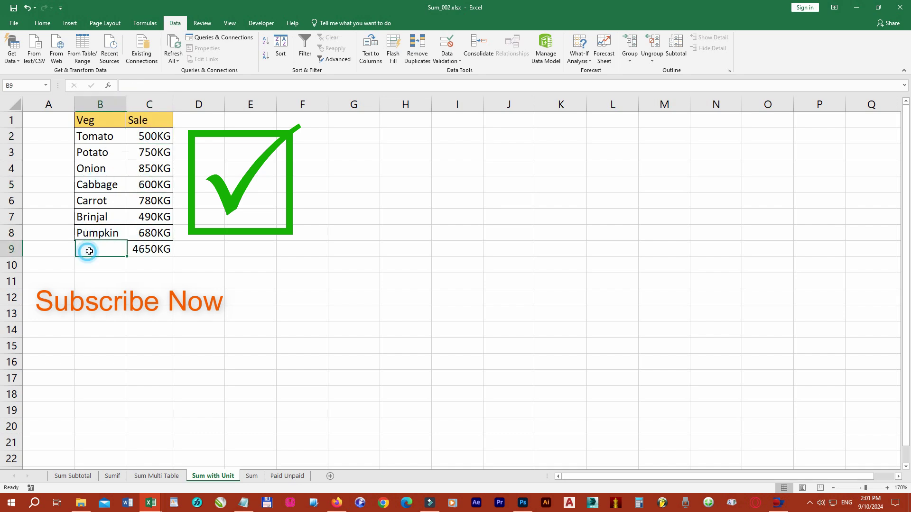
pyautogui.click(144, 250)
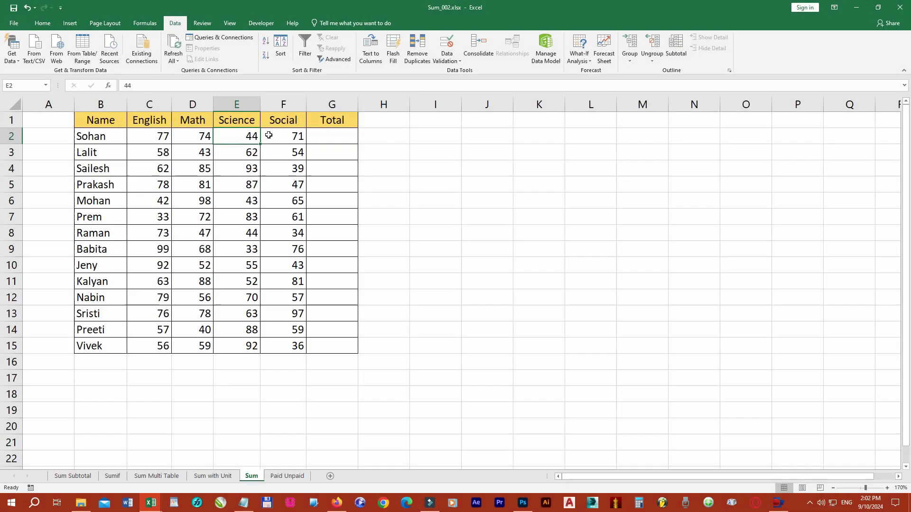
# Enter =C2+D2+E2+F2 in G2 to total the first student's four subject marks, giving 266
pyautogui.click(269, 136)
pyautogui.click(315, 136)
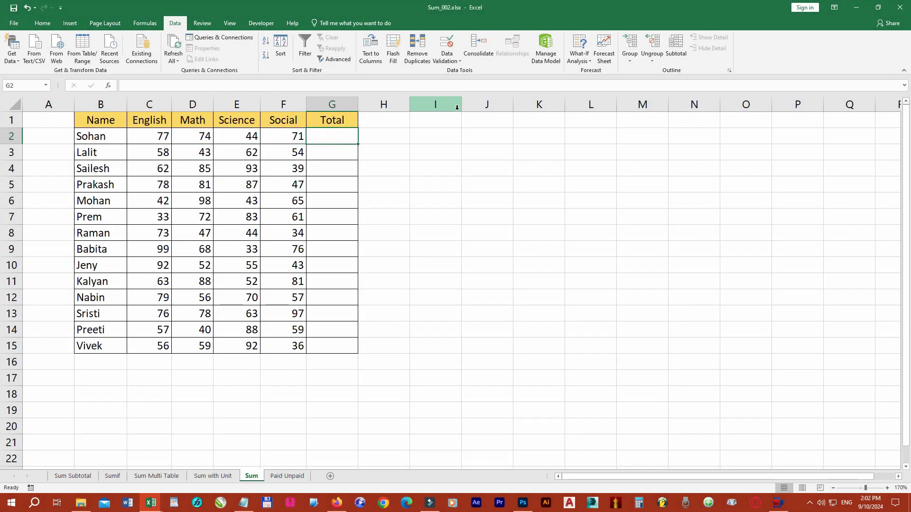
pyautogui.write('=')
pyautogui.press('Left')
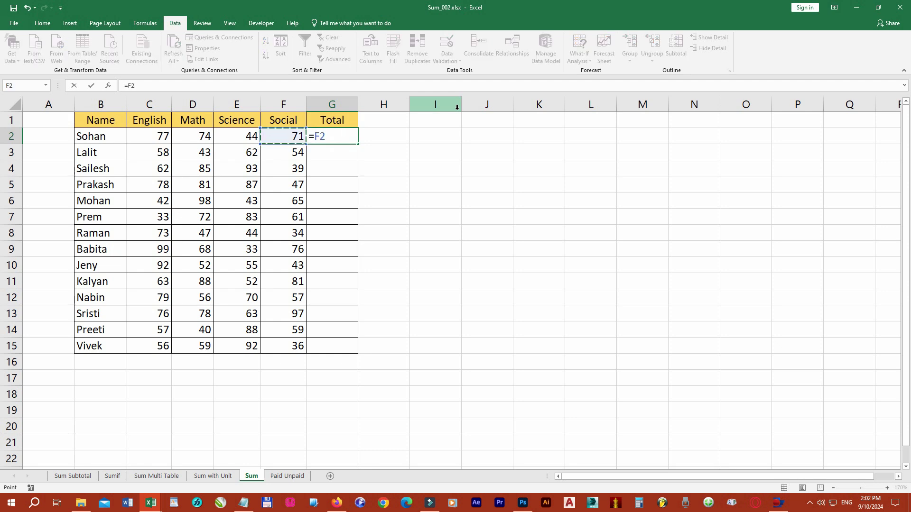
pyautogui.press('Left')
pyautogui.press('Left')
pyautogui.press('Left')
pyautogui.write('+')
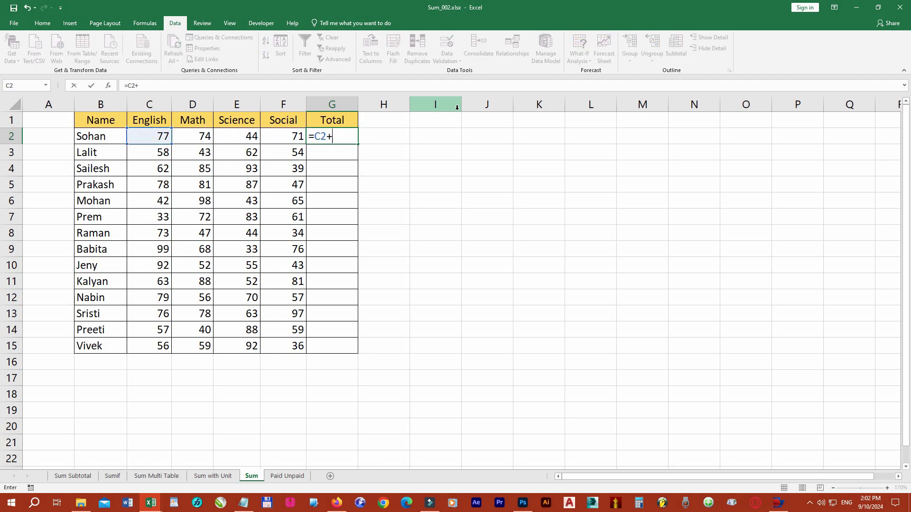
pyautogui.press('Left')
pyautogui.press('Left')
pyautogui.press('Left')
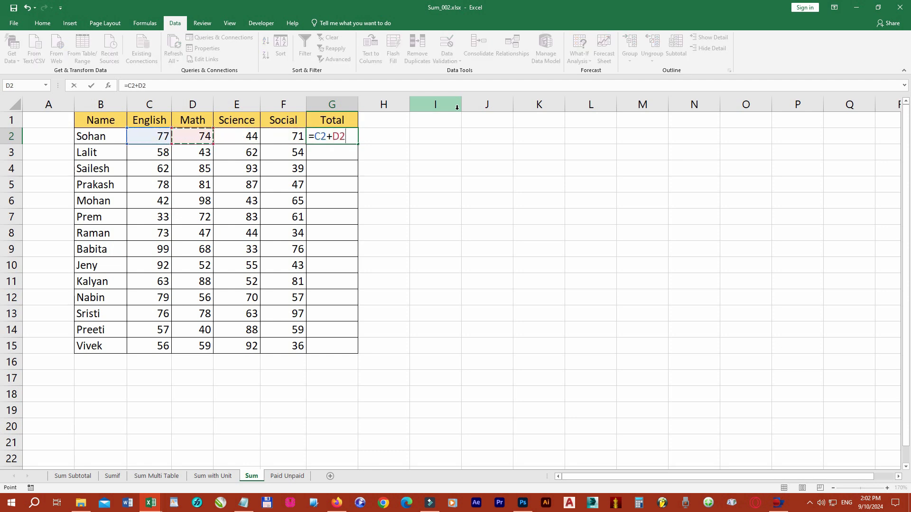
pyautogui.write('+')
pyautogui.press('Left')
pyautogui.press('Left')
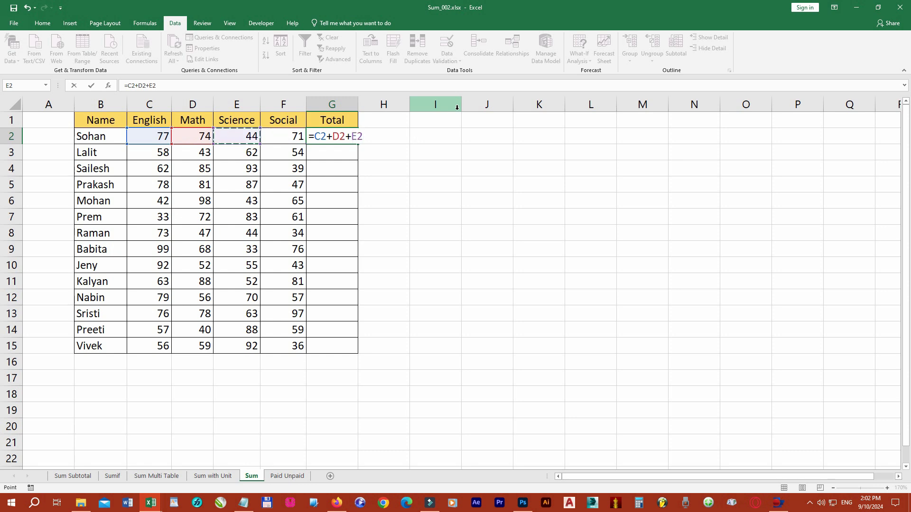
pyautogui.write('+')
pyautogui.press('Left')
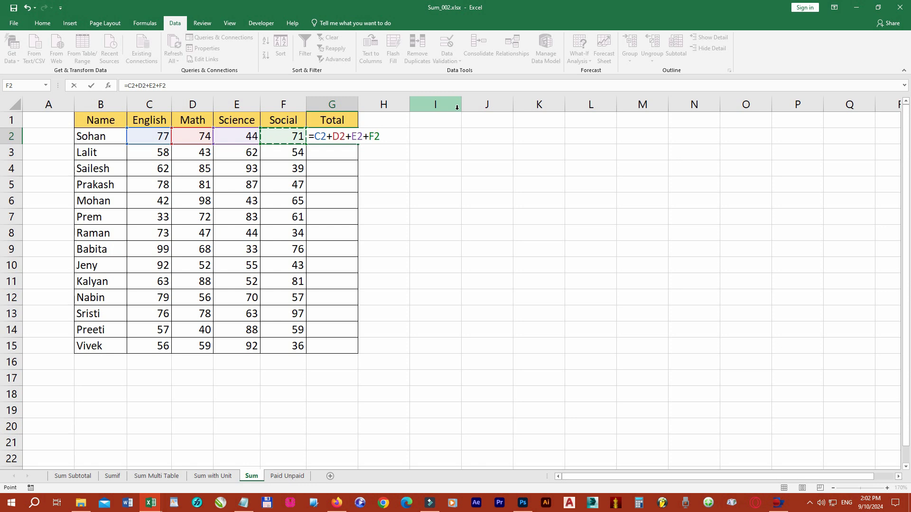
pyautogui.press('Return')
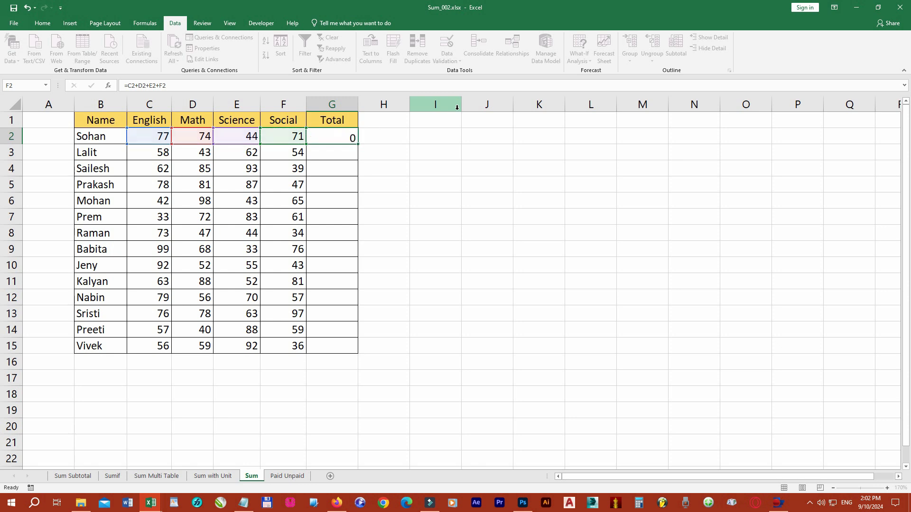
pyautogui.click(354, 140)
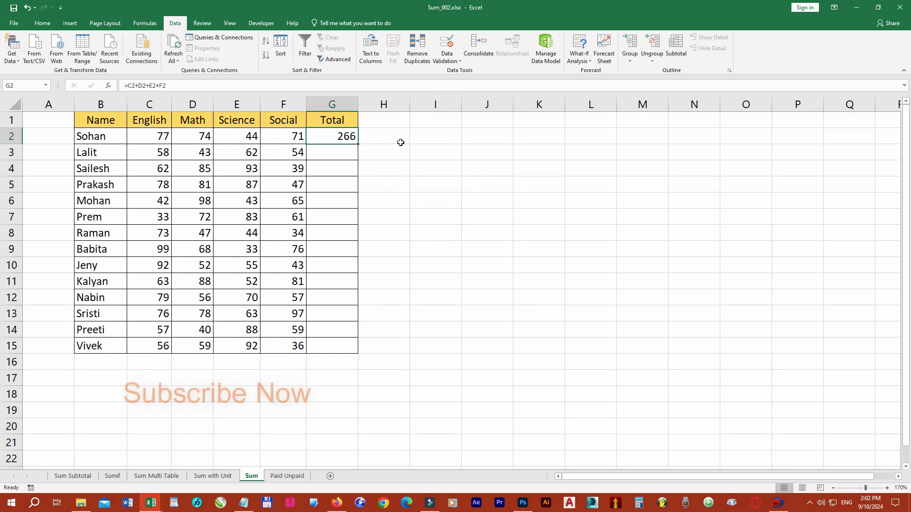
# Change G2 to =SUM(C2:F2) and copy it down to G15 for every student's total
pyautogui.hotkey('ctrl', 'z')
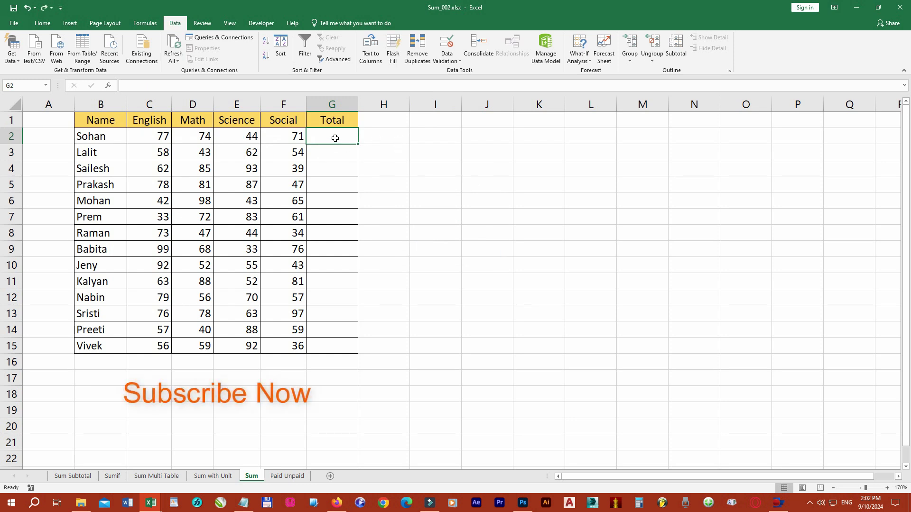
pyautogui.write('=')
pyautogui.write('Sum')
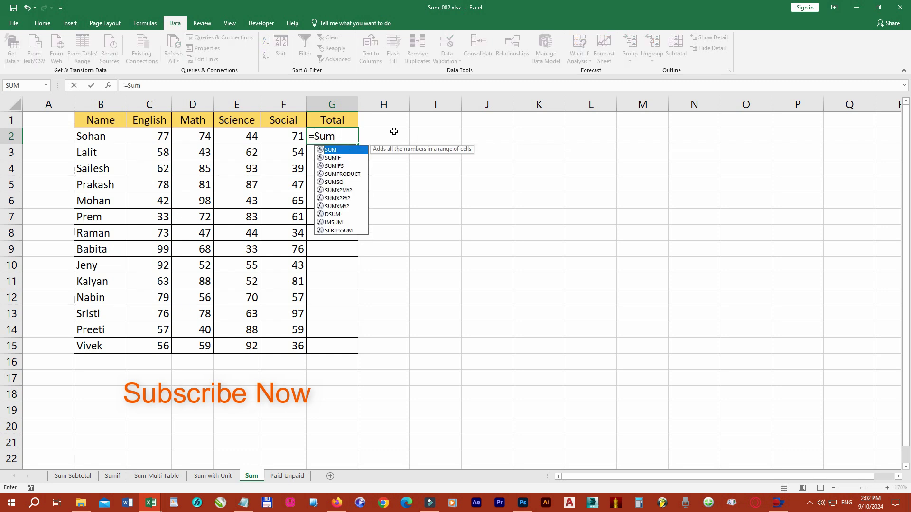
pyautogui.write('(')
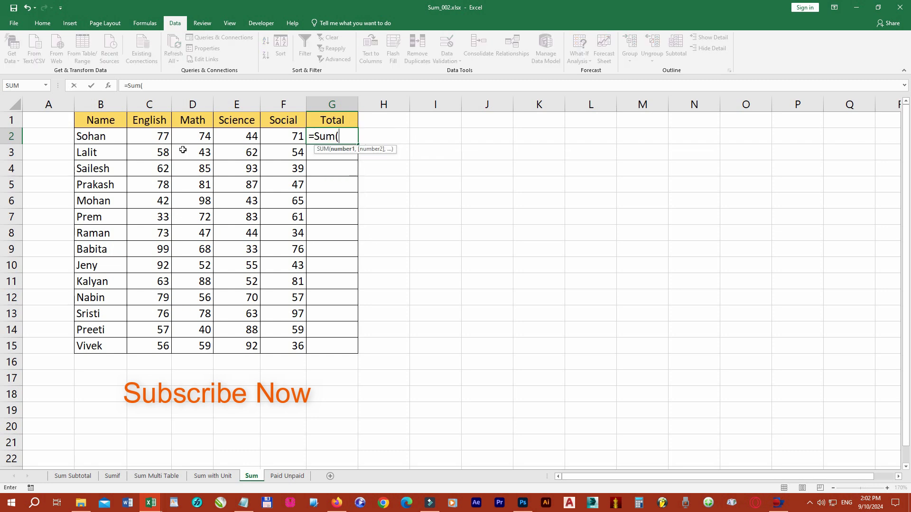
pyautogui.moveTo(159, 136); pyautogui.dragTo(278, 135)
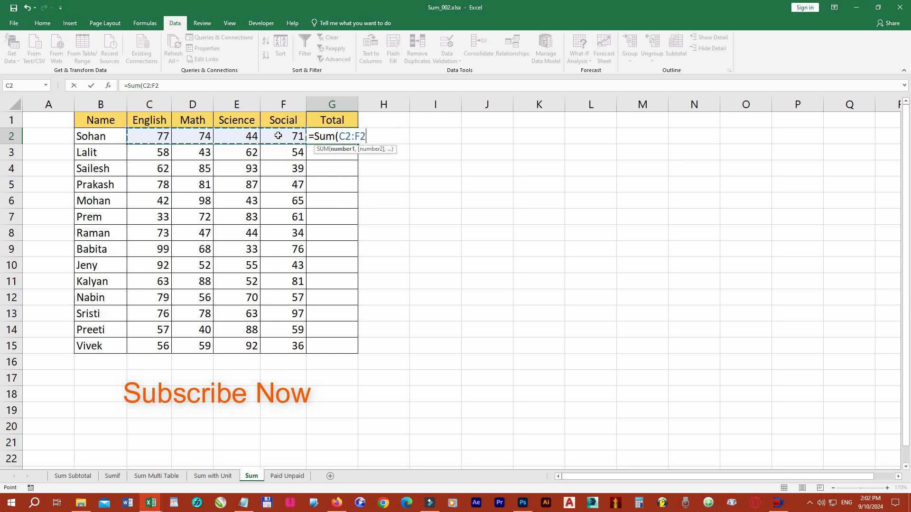
pyautogui.write(')')
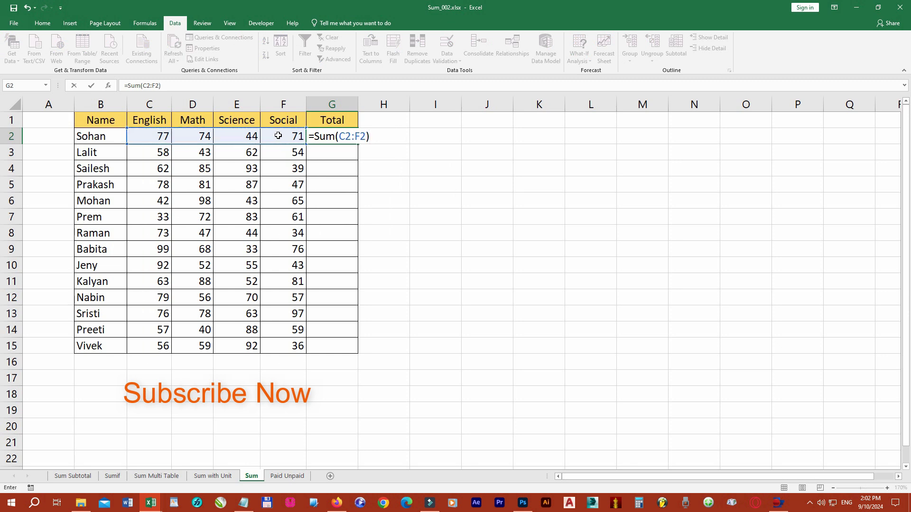
pyautogui.press('Return')
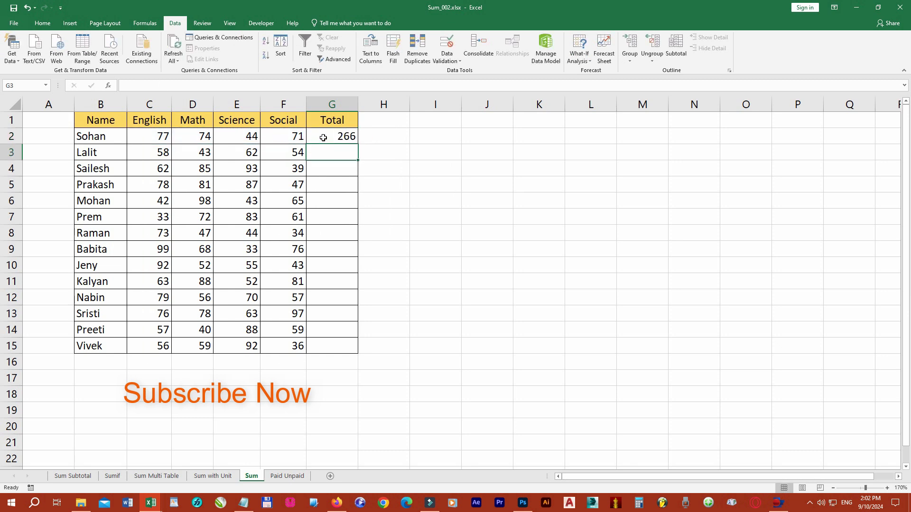
pyautogui.click(323, 137)
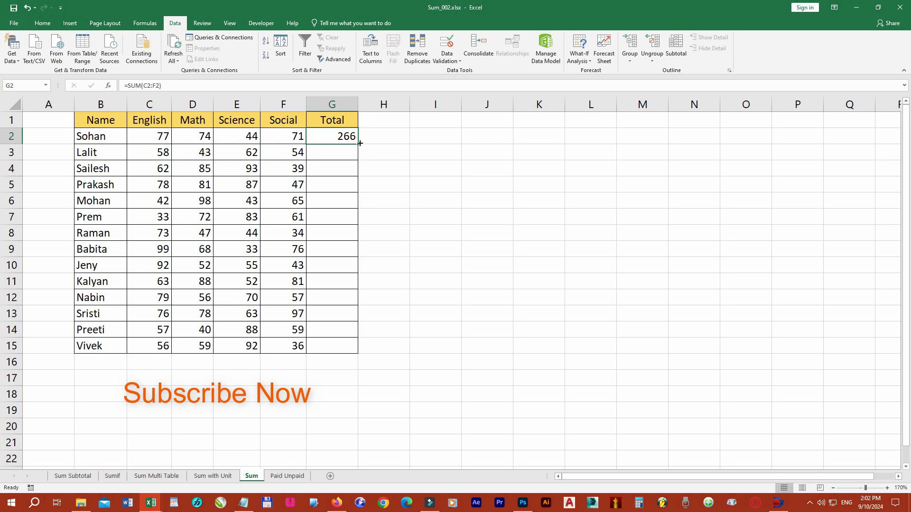
pyautogui.moveTo(360, 144); pyautogui.dragTo(366, 346)
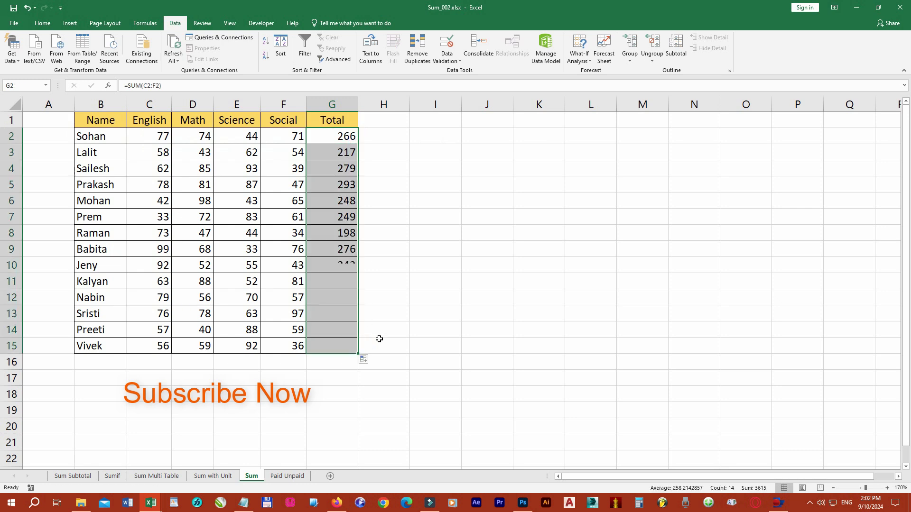
pyautogui.click(104, 139)
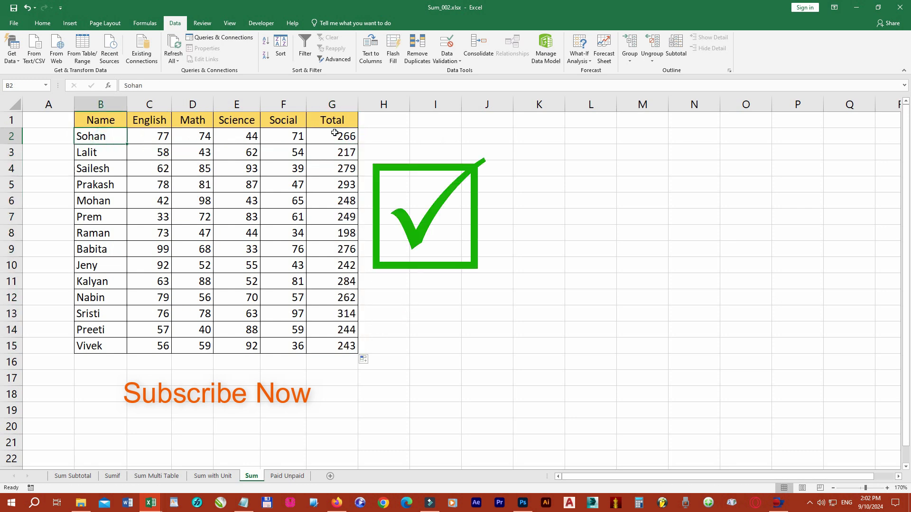
pyautogui.click(335, 133)
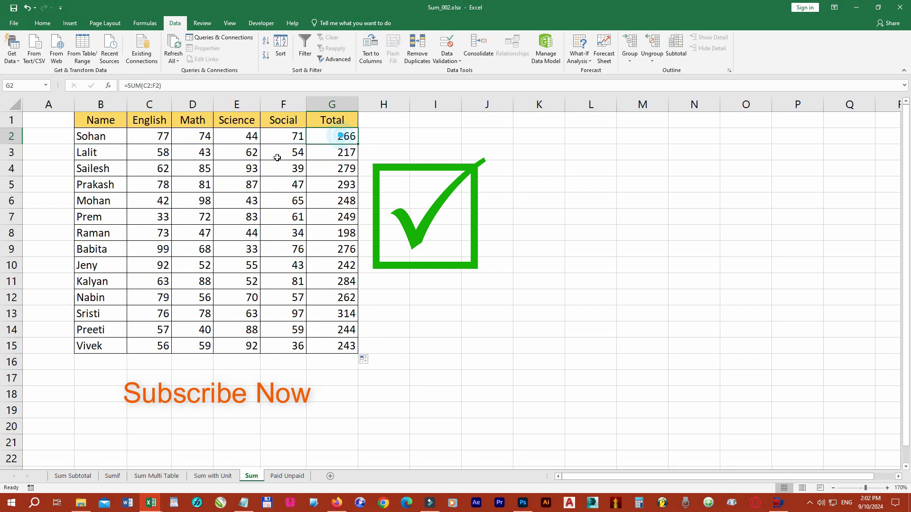
pyautogui.click(110, 197)
pyautogui.click(322, 201)
pyautogui.click(96, 267)
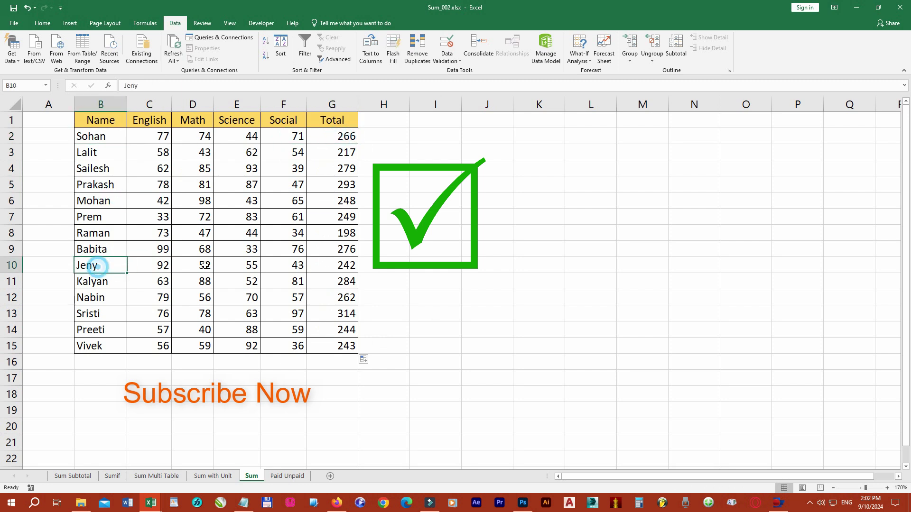
pyautogui.click(328, 266)
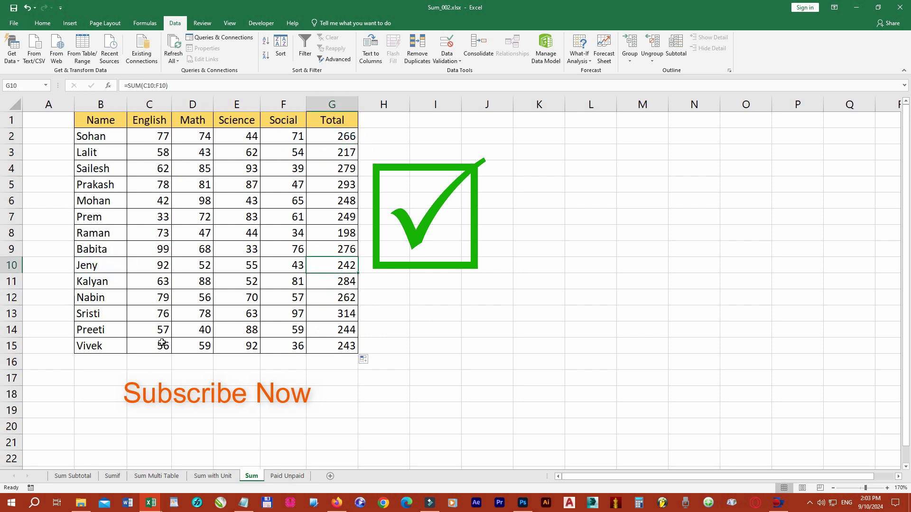
pyautogui.click(104, 344)
pyautogui.click(316, 346)
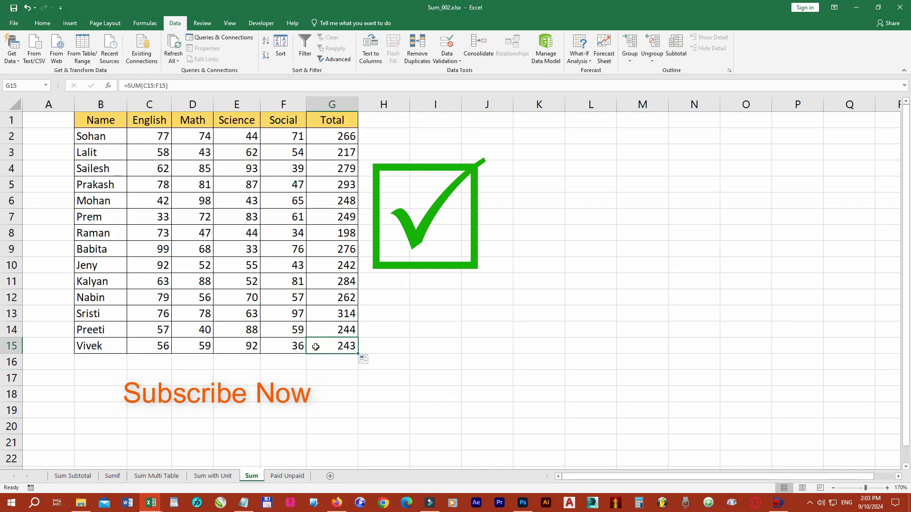
pyautogui.click(56, 369)
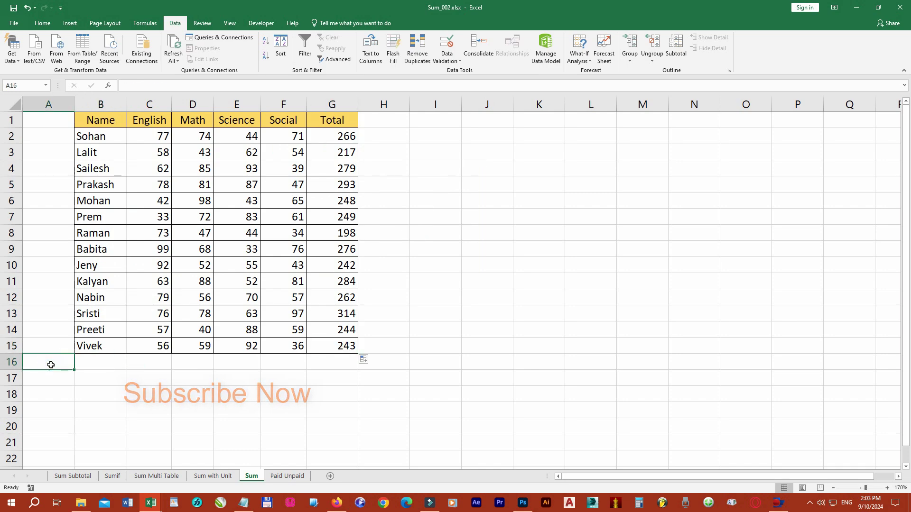